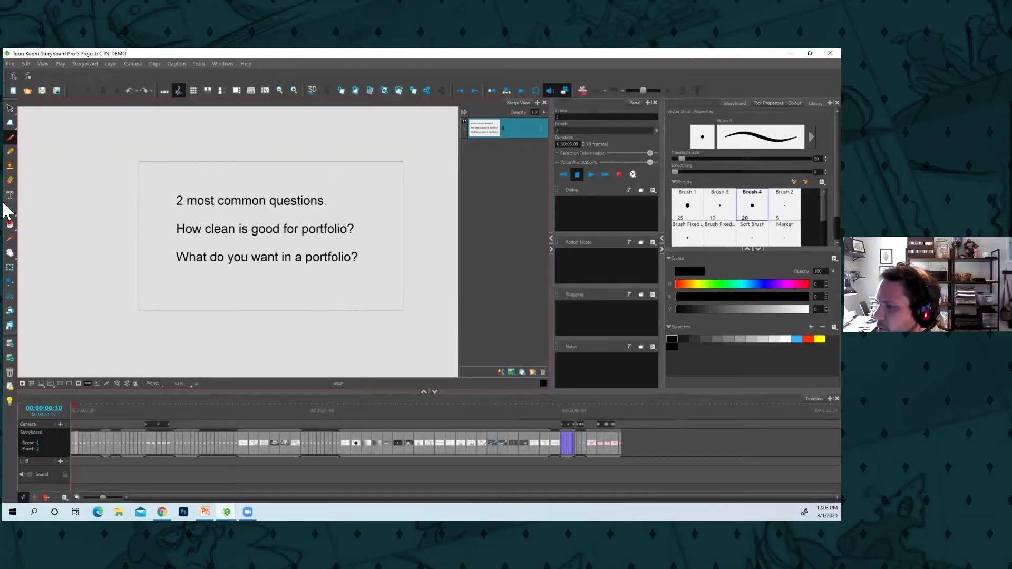
- Activate the Select tool and advance the storyboard to the "TV clean levels for a character" panel
click(10, 181)
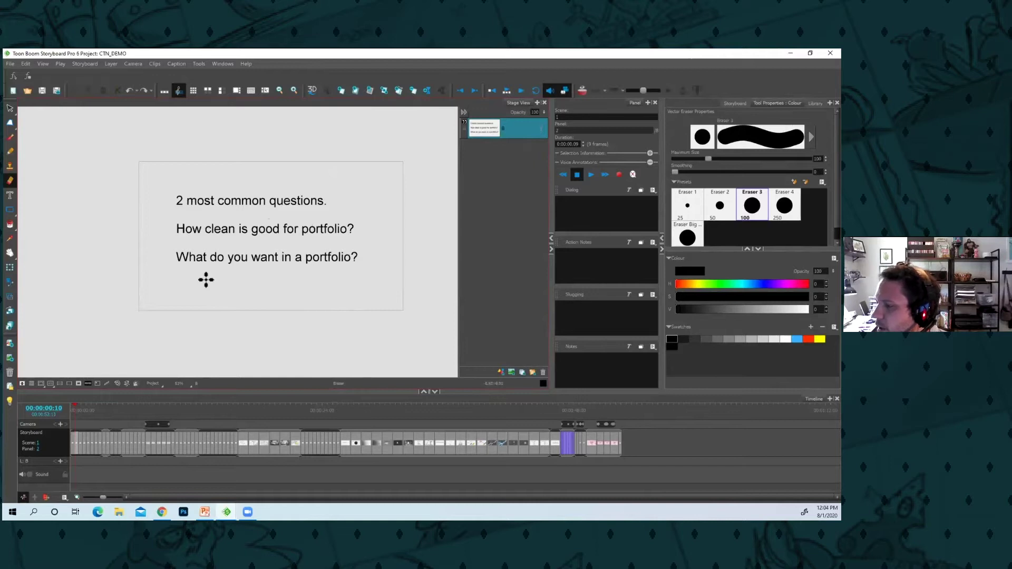
click(10, 195)
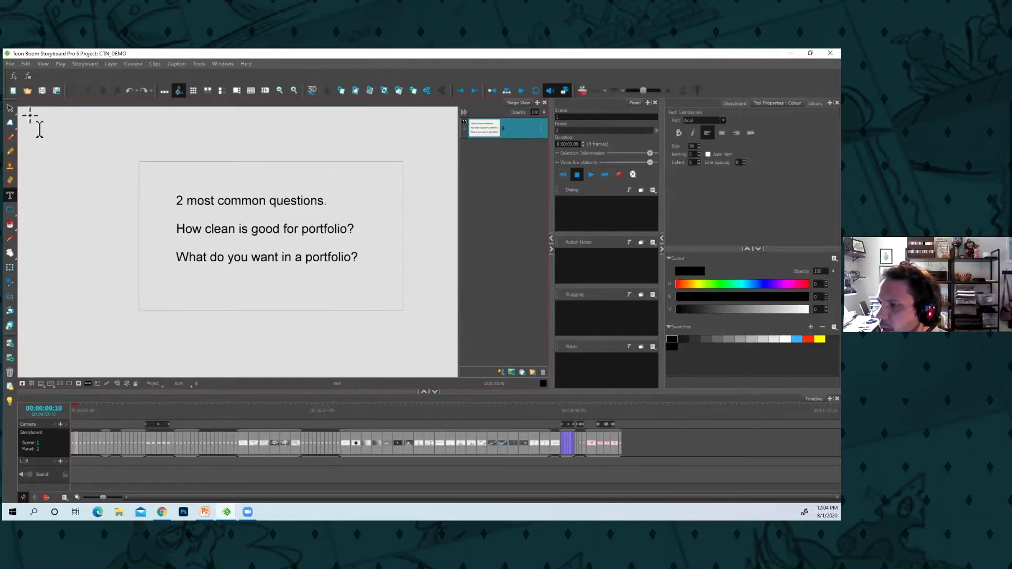
click(10, 108)
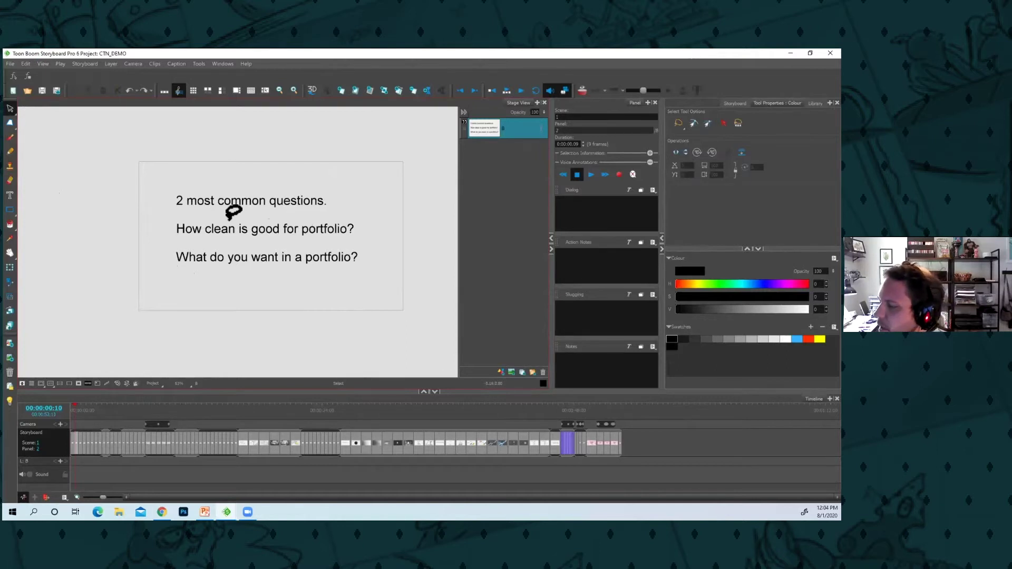
key(f)
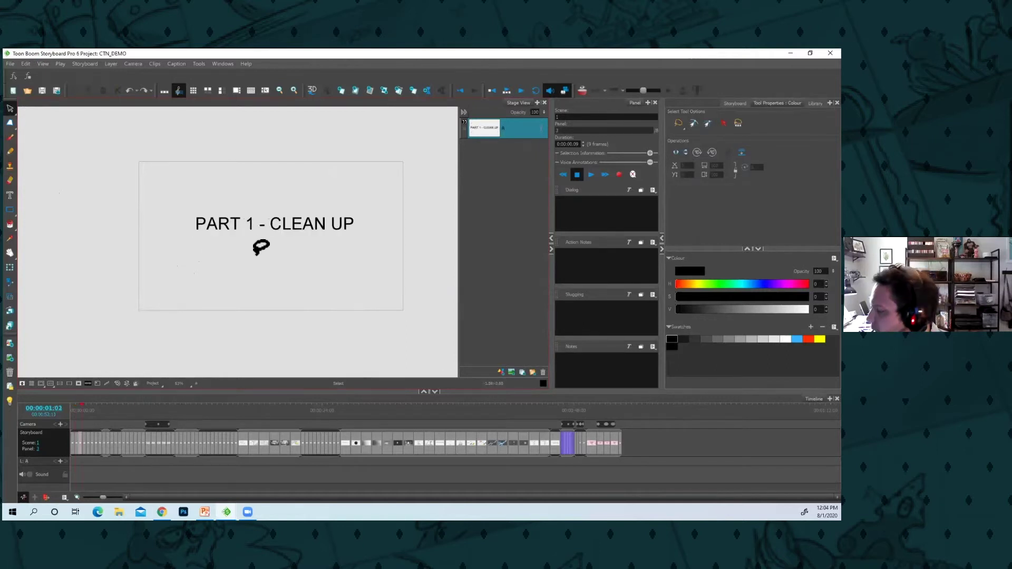
key(Right)
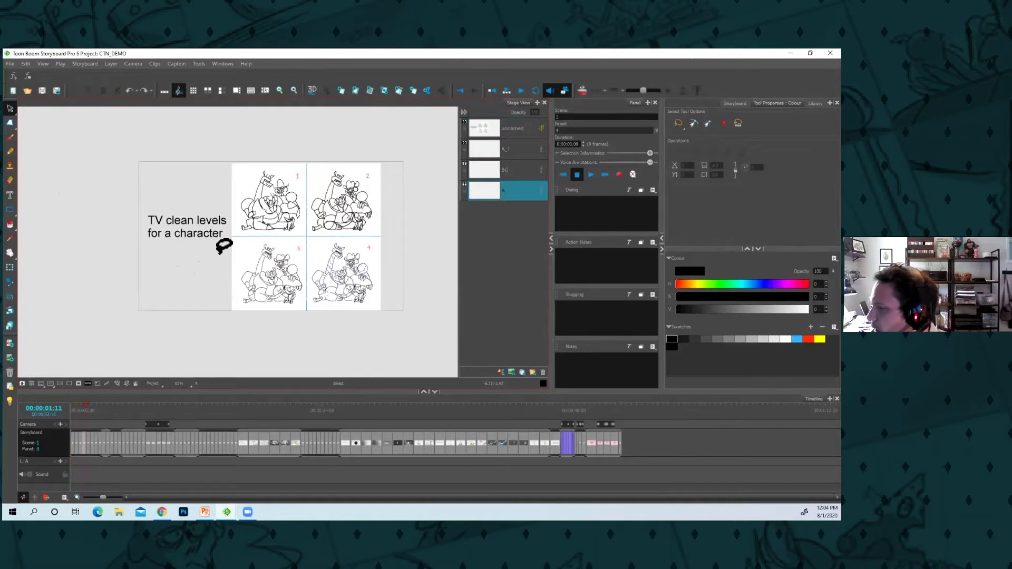
- Examine the four numbered clean-up levels of the character group drawing close up, one after another
scroll(224, 247, up, 2)
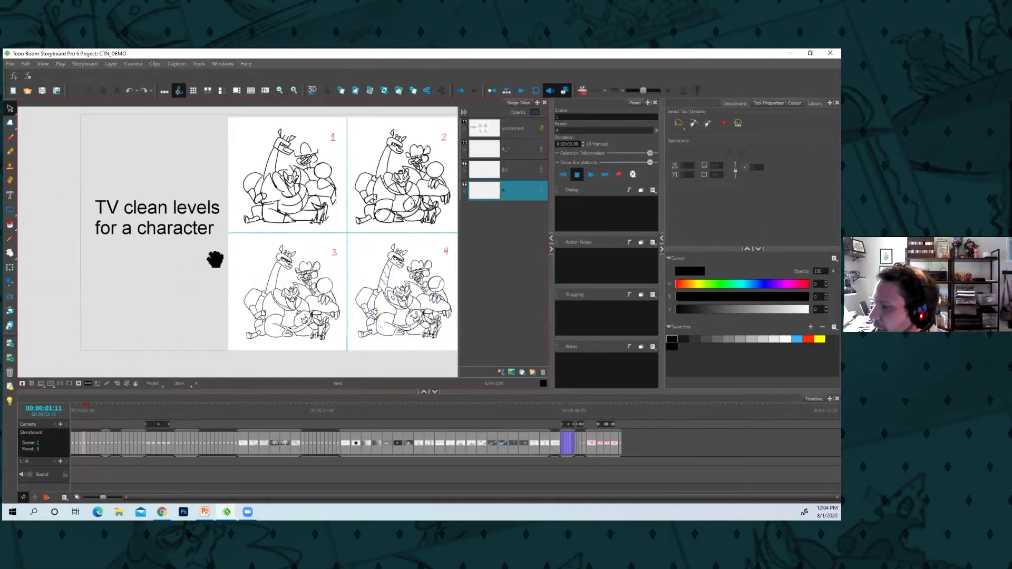
drag(215, 256, 169, 270)
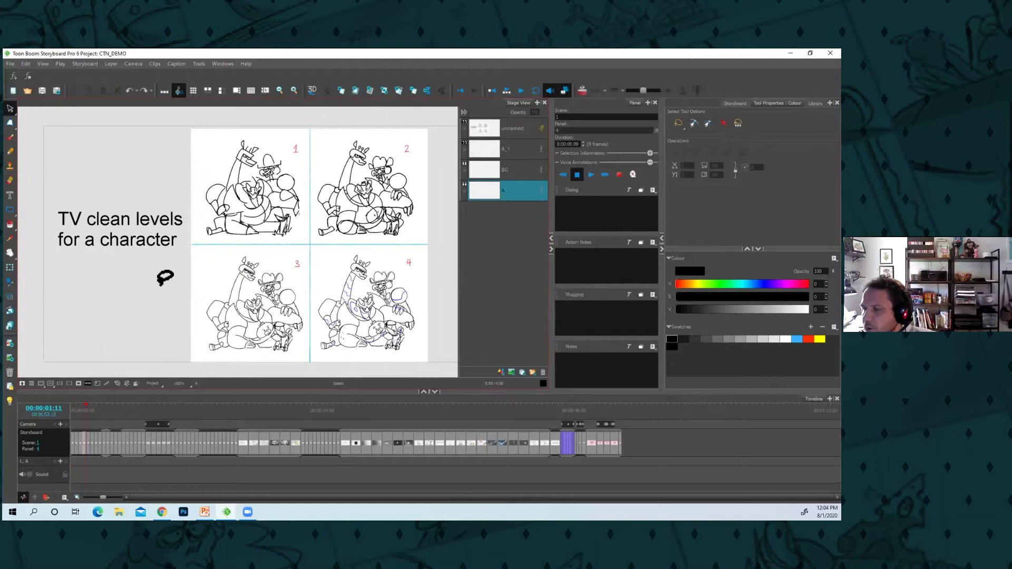
key(2)
drag(316, 216, 255, 271)
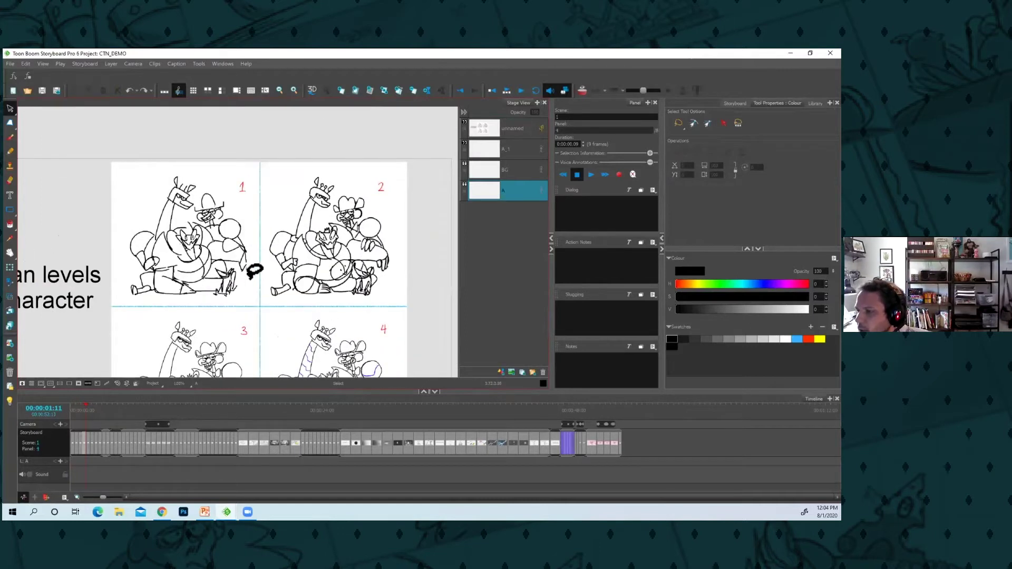
scroll(293, 245, up, 1)
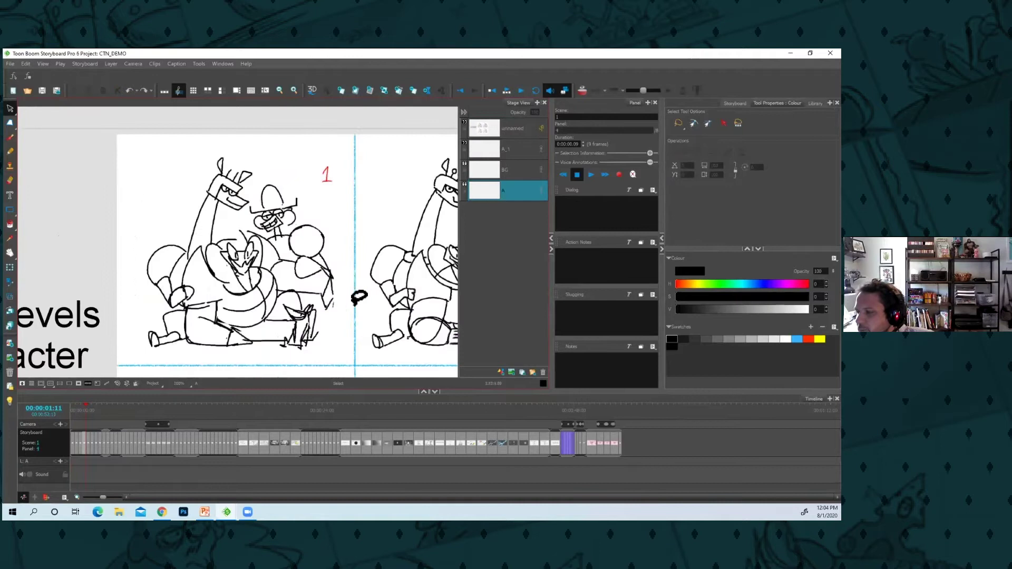
drag(351, 309, 137, 294)
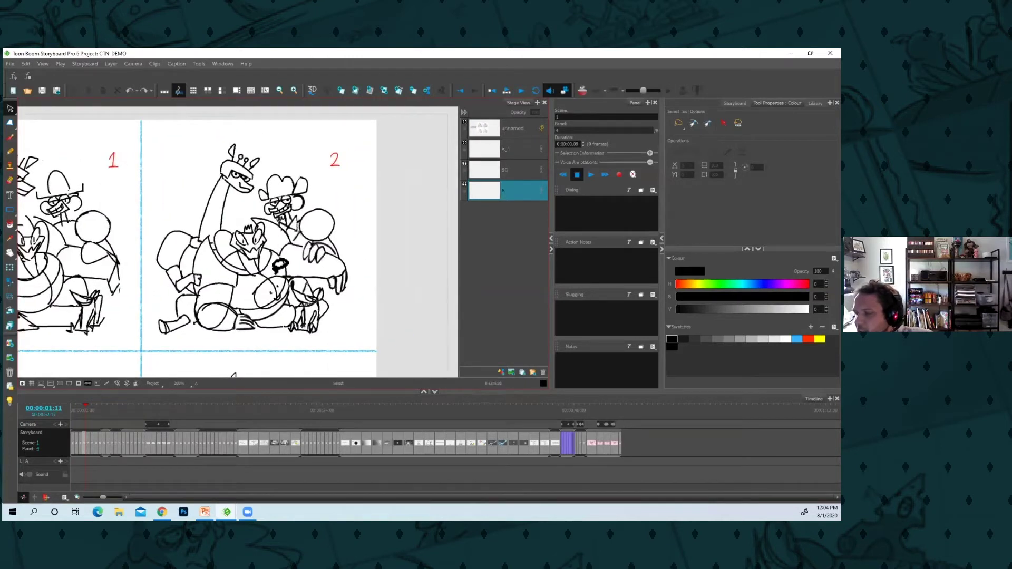
drag(247, 308, 354, 200)
drag(230, 329, 330, 207)
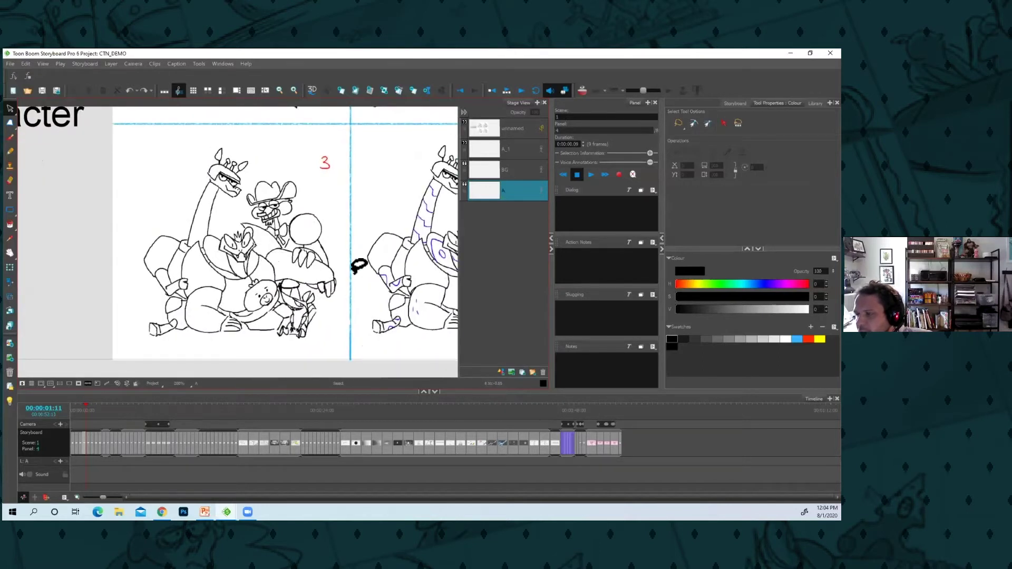
scroll(152, 279, right, 4)
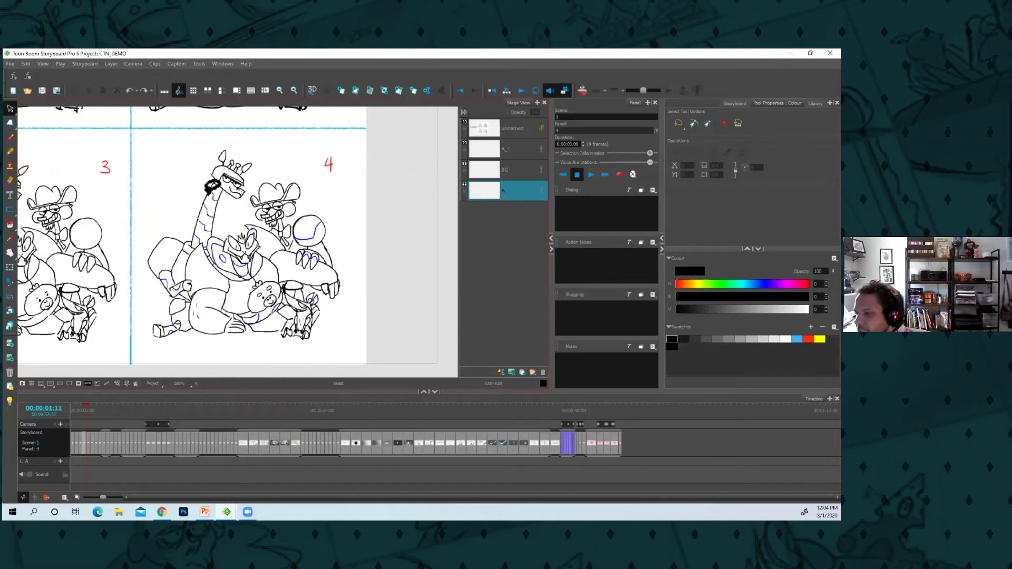
scroll(217, 197, down, 5)
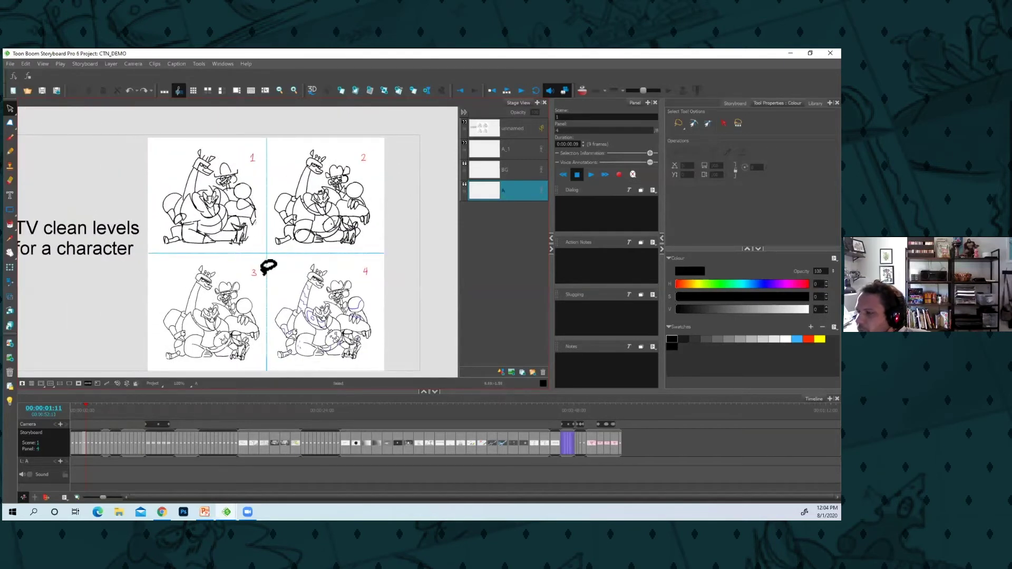
- Go to the "What we want on Maomao" panel and examine drawing 2 close up
key(Right)
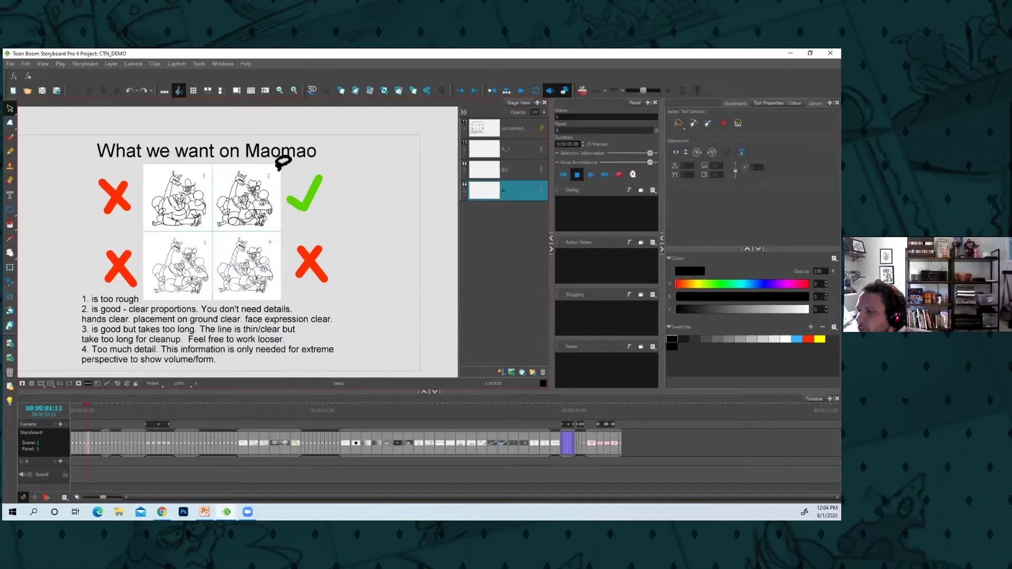
drag(237, 239, 257, 226)
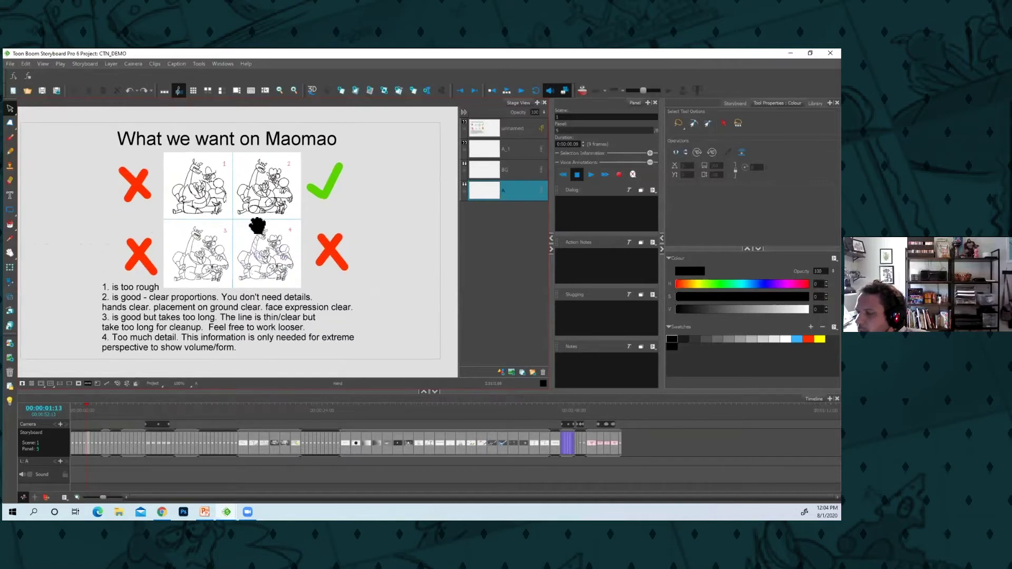
scroll(277, 220, up, 1)
scroll(266, 181, up, 4)
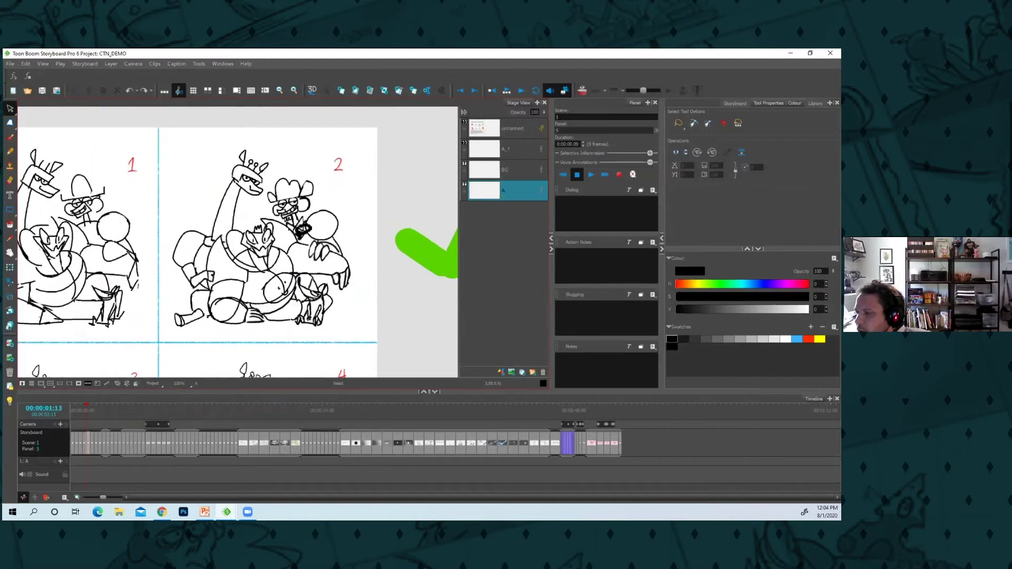
drag(326, 193, 304, 232)
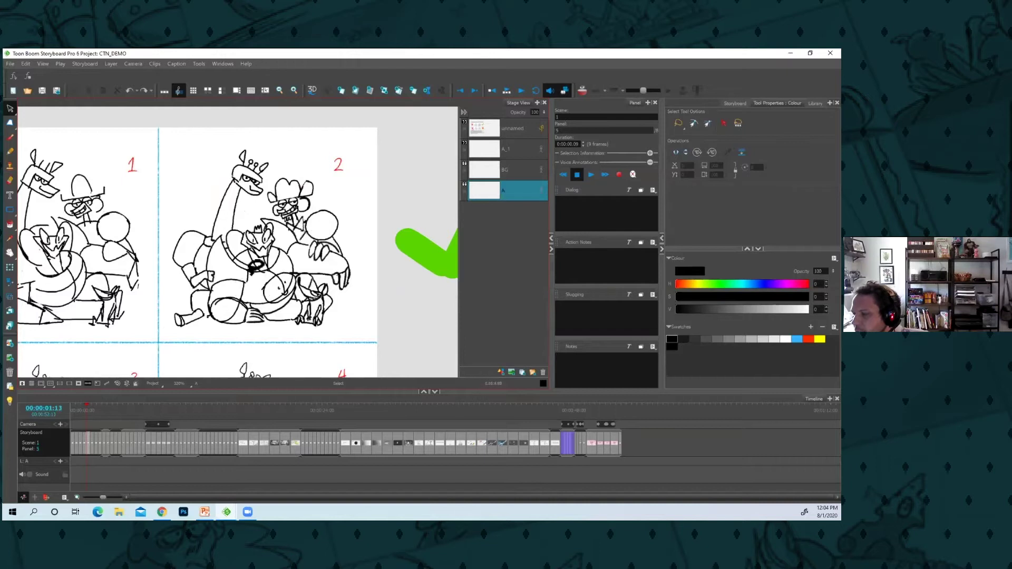
key(space)
drag(181, 315, 333, 168)
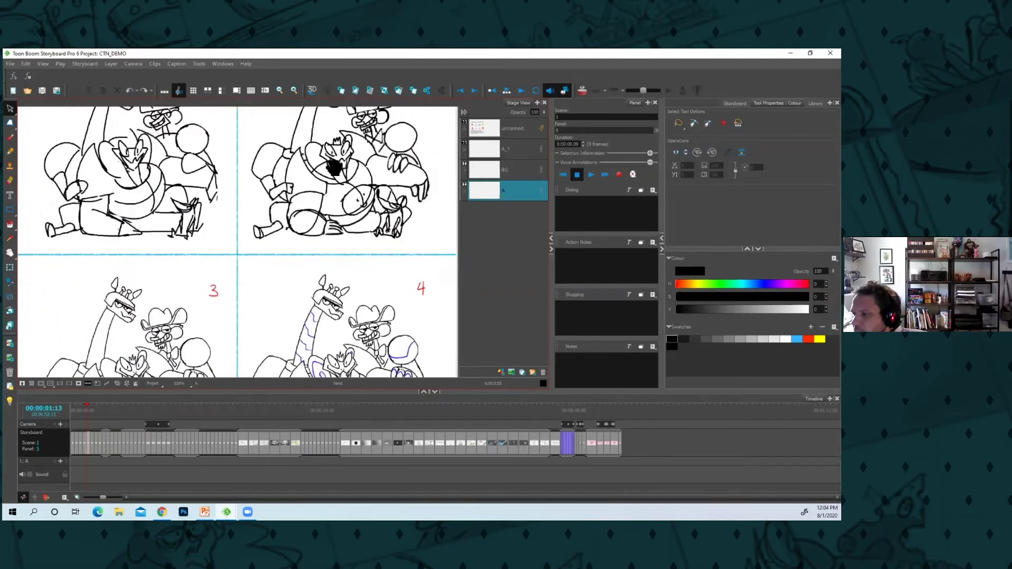
- Compare drawing 1 with drawings 3 and 4 and their explanatory notes on the Maomao panel
drag(185, 296, 267, 244)
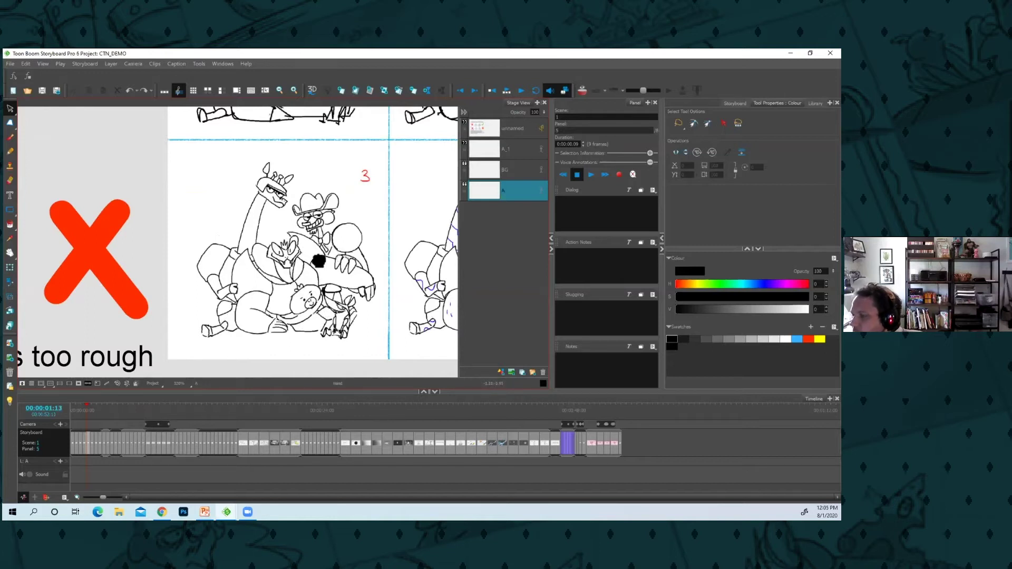
scroll(317, 274, down, 5)
drag(282, 318, 259, 319)
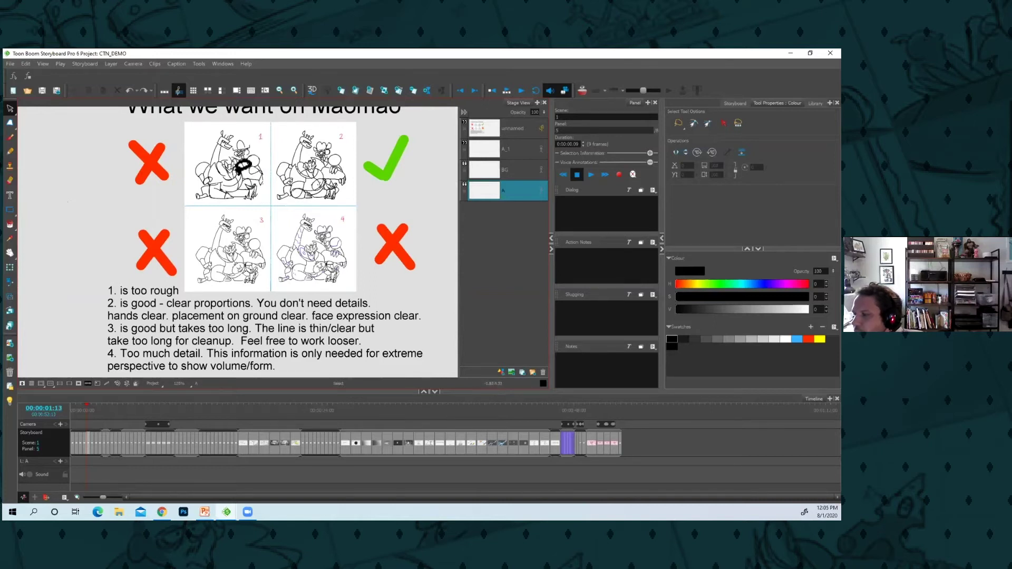
drag(247, 205, 264, 243)
key(2)
key(2)
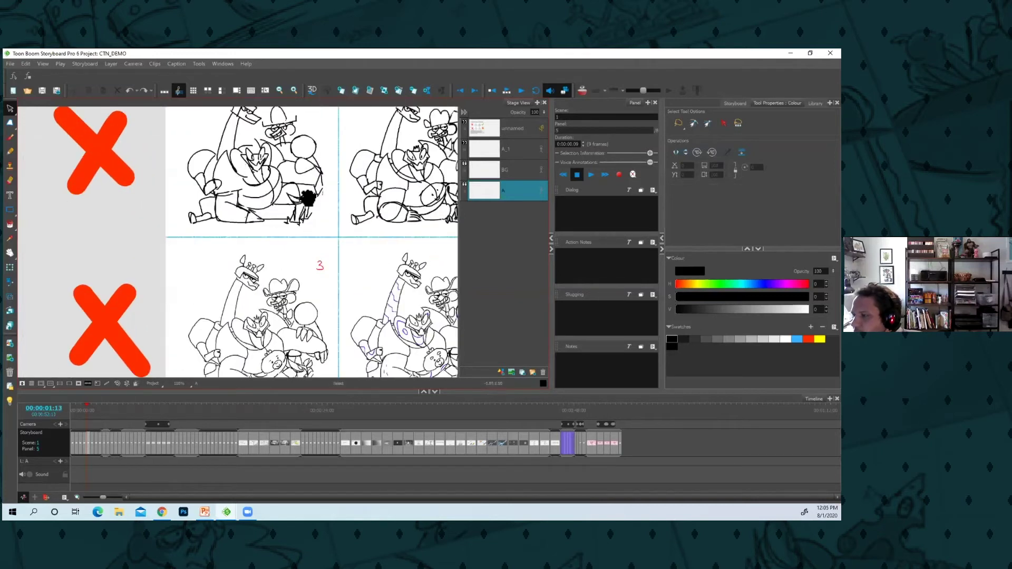
scroll(308, 198, up, 2)
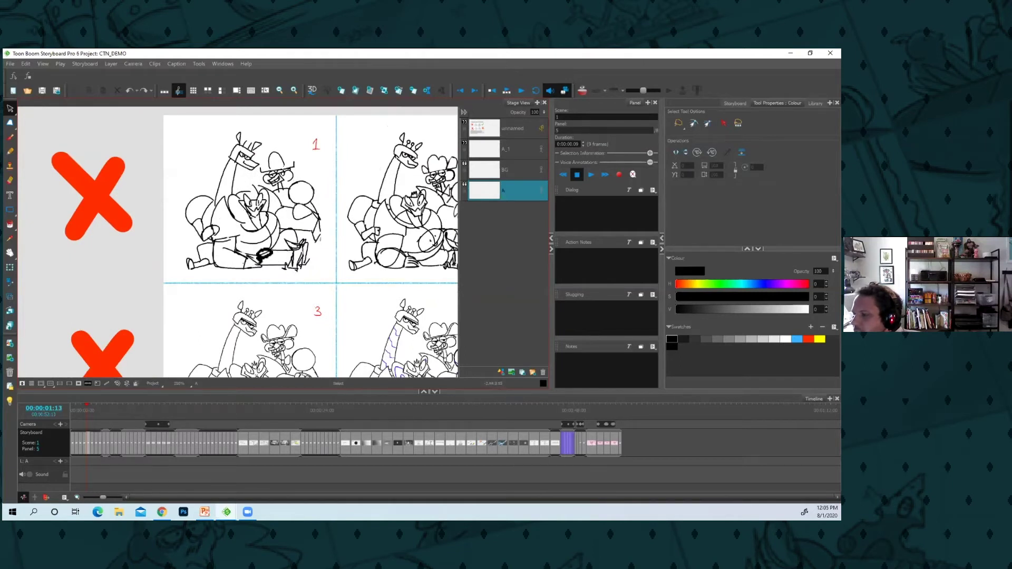
drag(336, 309, 257, 183)
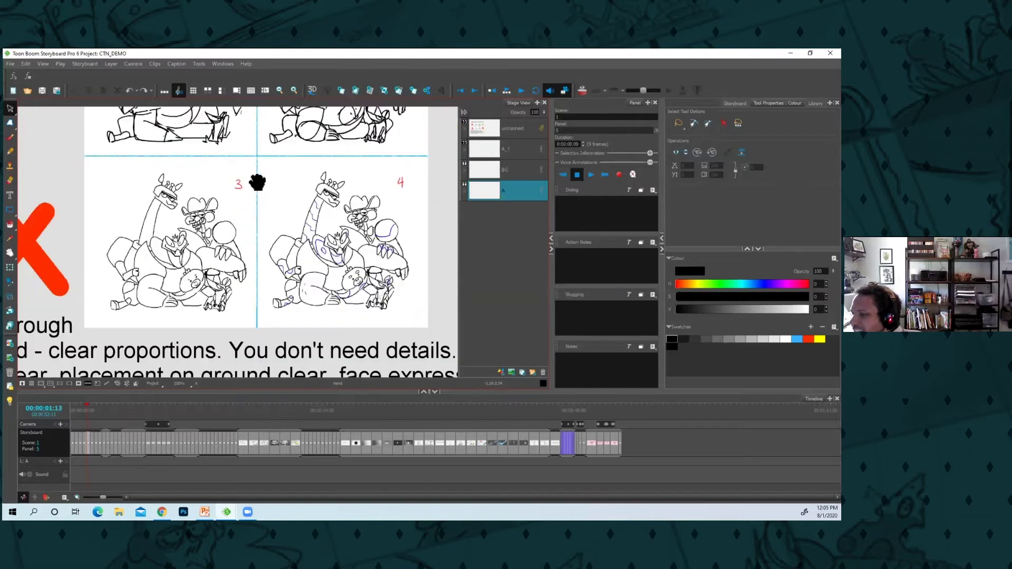
key(1)
key(1)
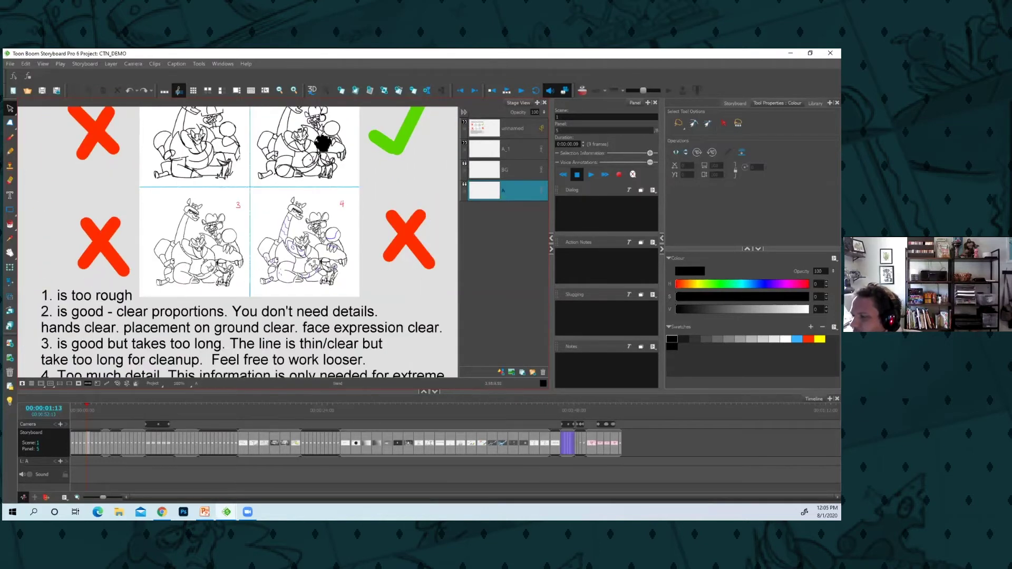
- Inspect the proportions, hands and faces in drawing 2, the one marked with the green check
drag(323, 143, 273, 235)
key(2)
key(2)
key(1)
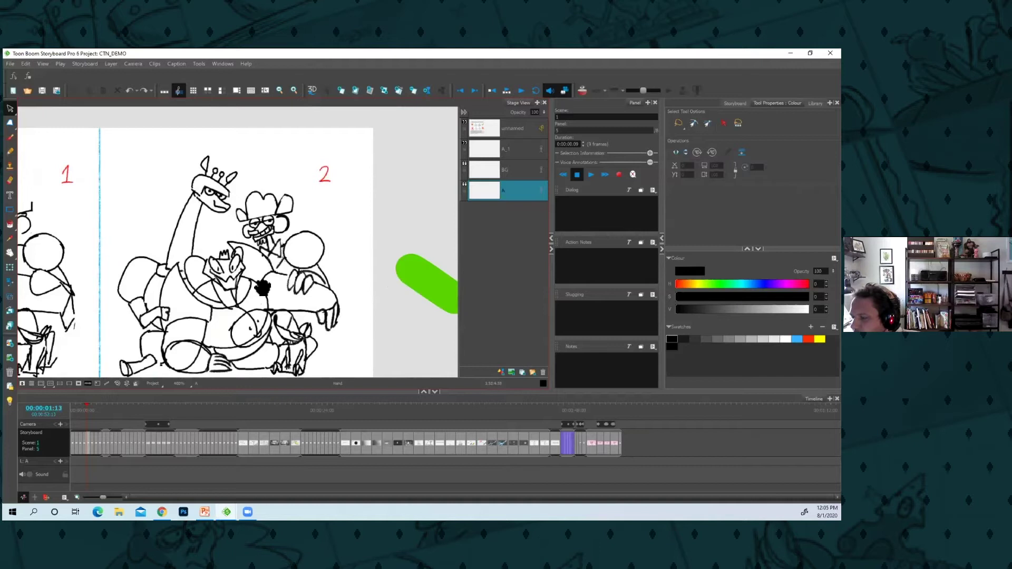
drag(263, 288, 258, 251)
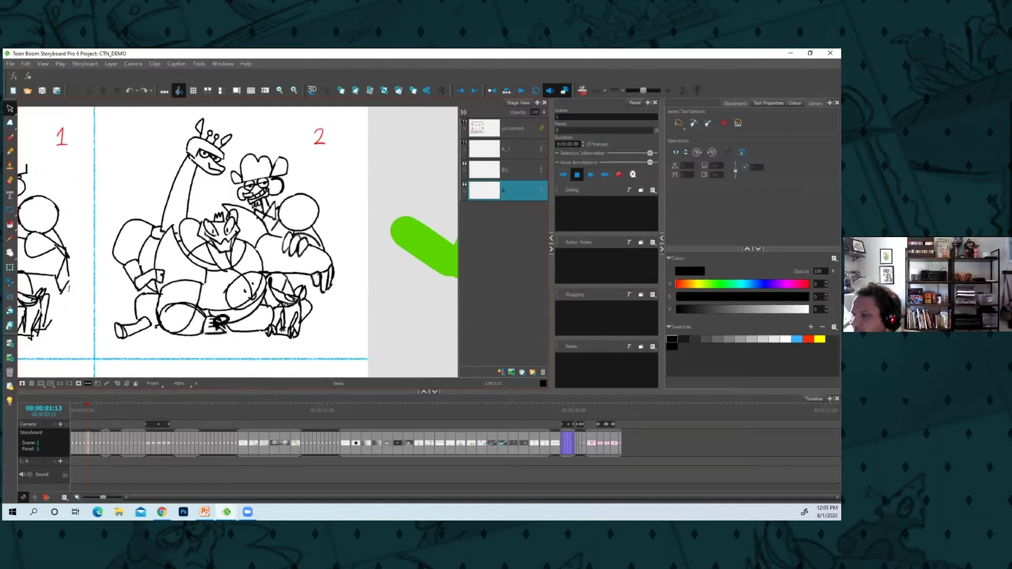
- Inspect the line work of drawing 3 on the Maomao panel close up
key(1)
drag(152, 330, 362, 184)
drag(269, 297, 305, 240)
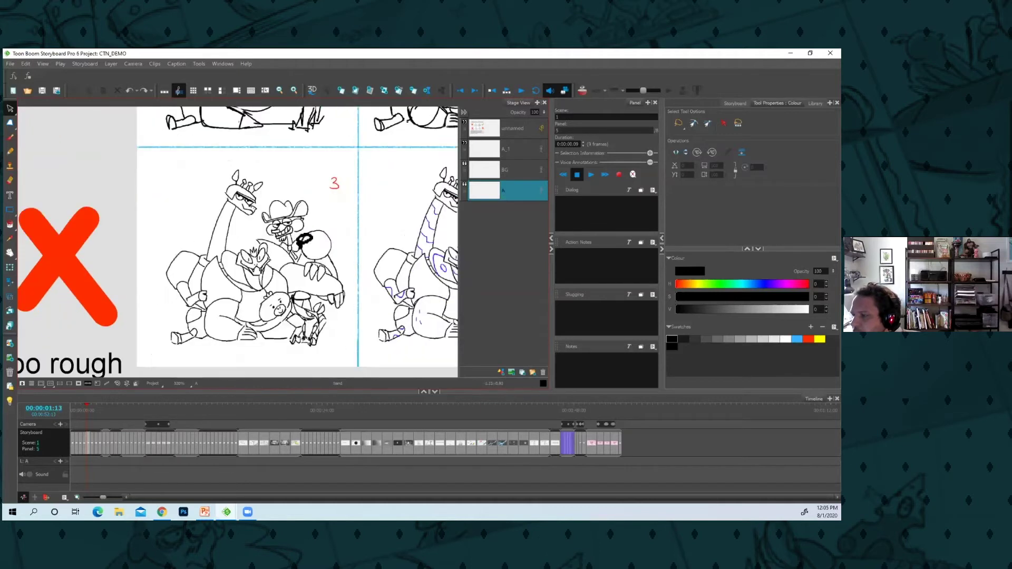
key(2)
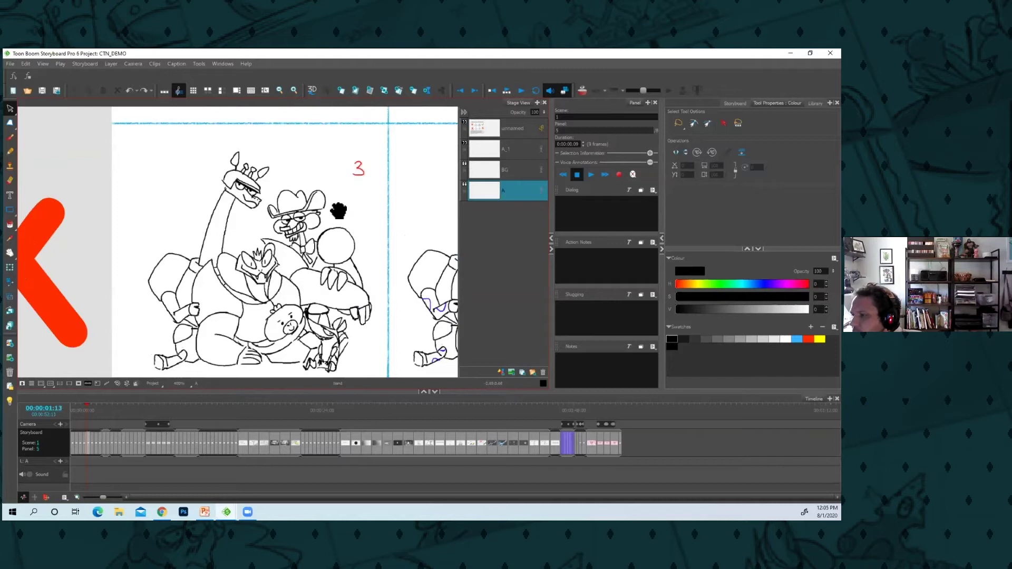
drag(346, 196, 153, 348)
mouse_move(203, 308)
mouse_down()
mouse_move(280, 280)
mouse_move(422, 157)
mouse_up()
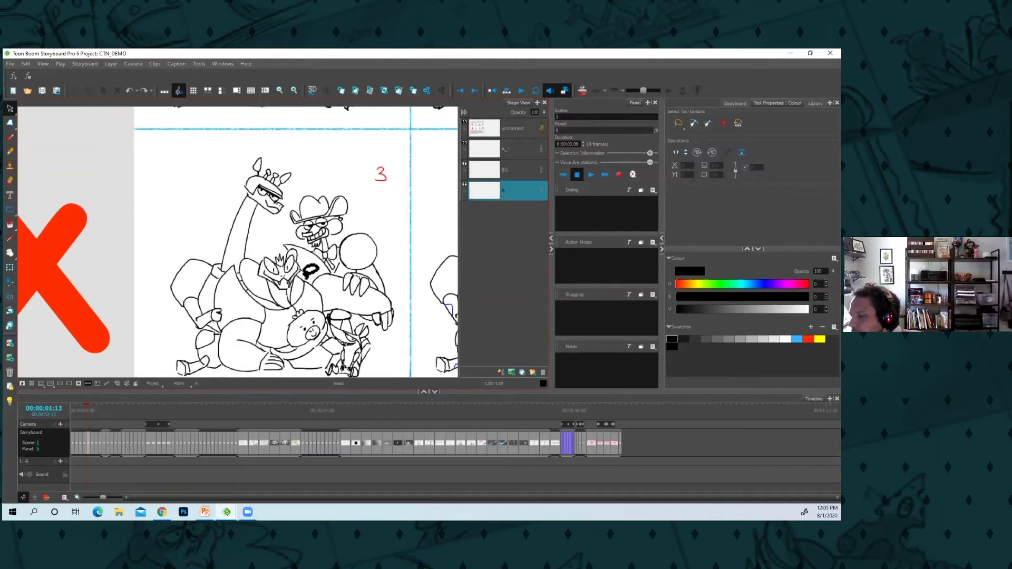
drag(305, 297, 294, 272)
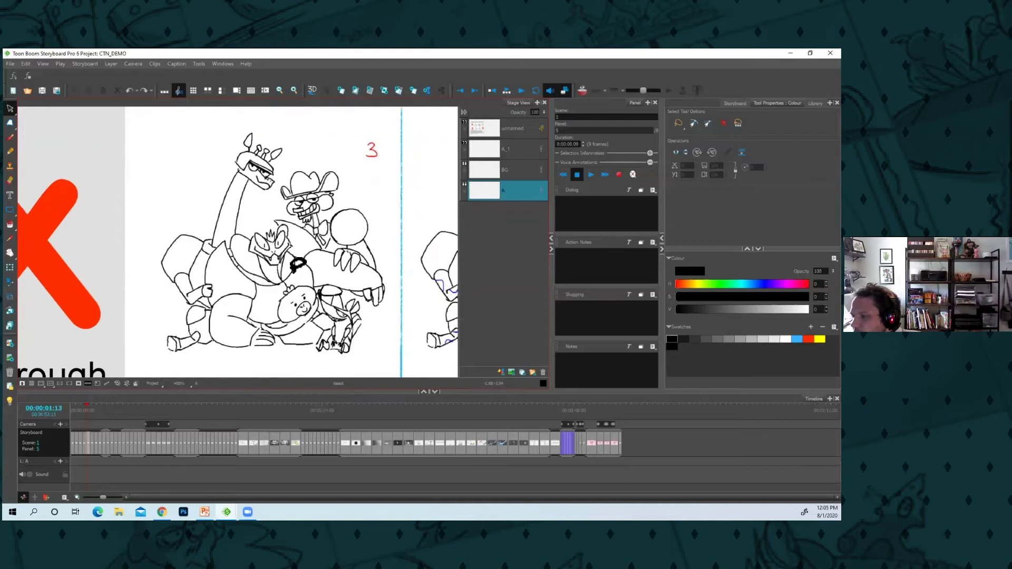
key(1)
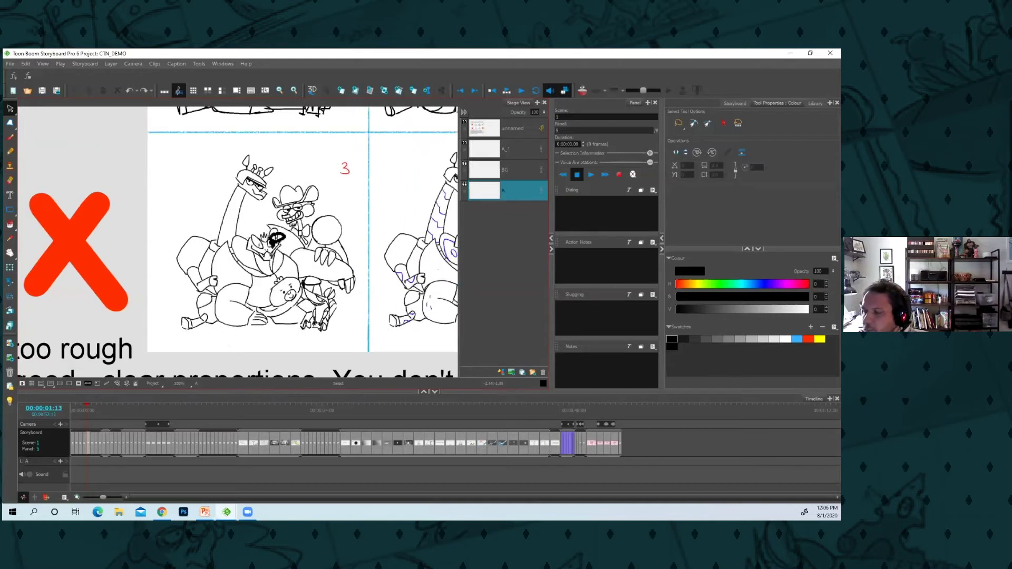
- Compare drawings 1 and 2 with drawing 3, and examine the added detail lines in drawing 4
mouse_move(276, 239)
mouse_down()
mouse_move(350, 189)
mouse_move(204, 358)
mouse_up()
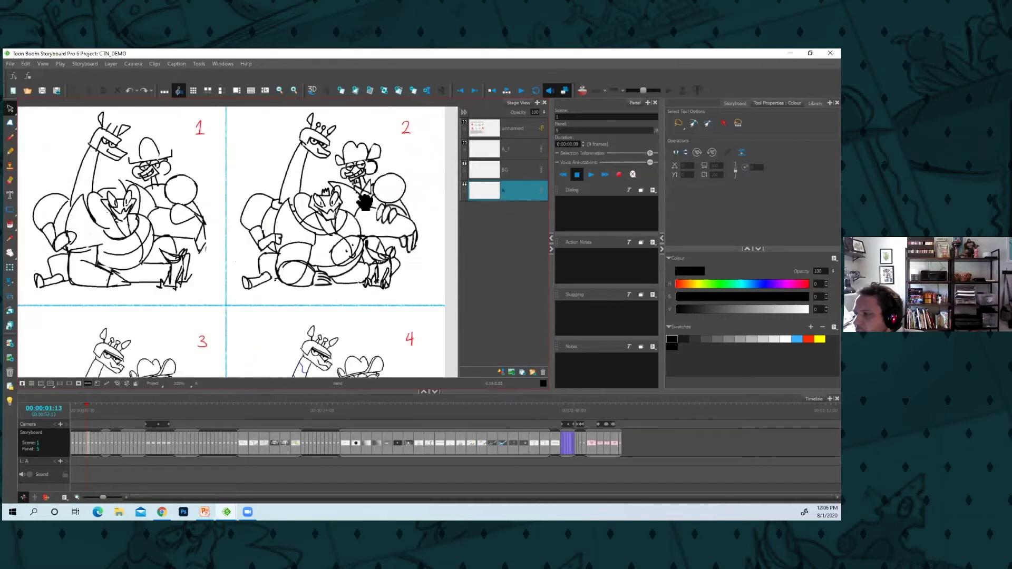
drag(364, 202, 268, 256)
drag(174, 310, 337, 153)
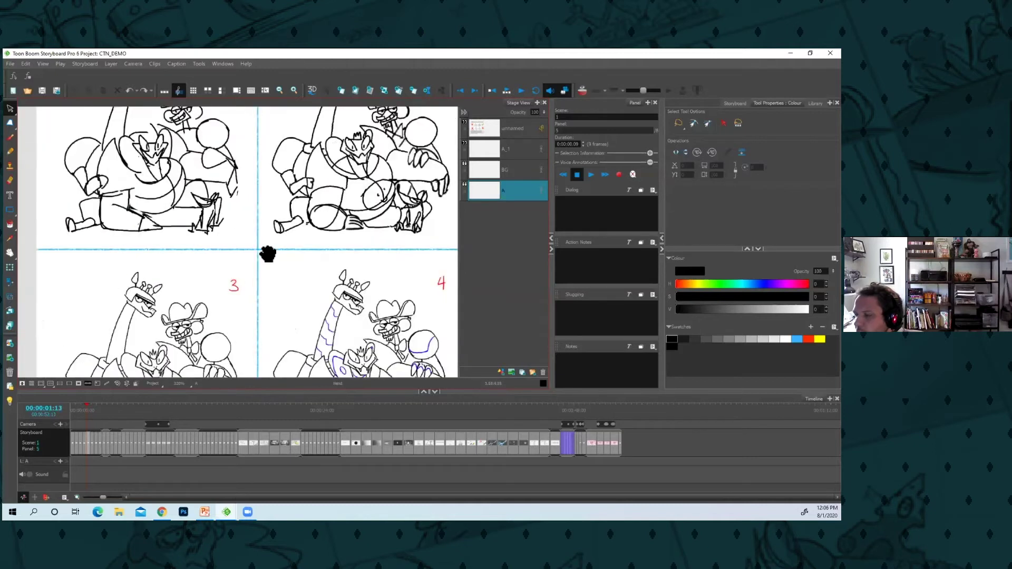
drag(228, 303, 303, 227)
mouse_move(249, 265)
mouse_down()
mouse_move(292, 254)
mouse_move(236, 221)
mouse_move(271, 248)
mouse_move(248, 259)
mouse_up()
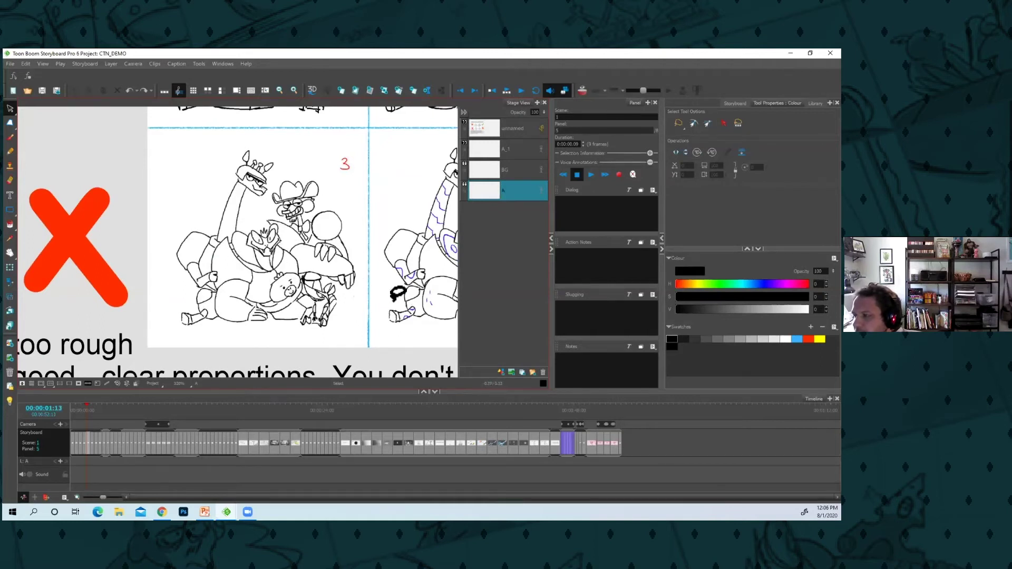
drag(395, 299, 151, 290)
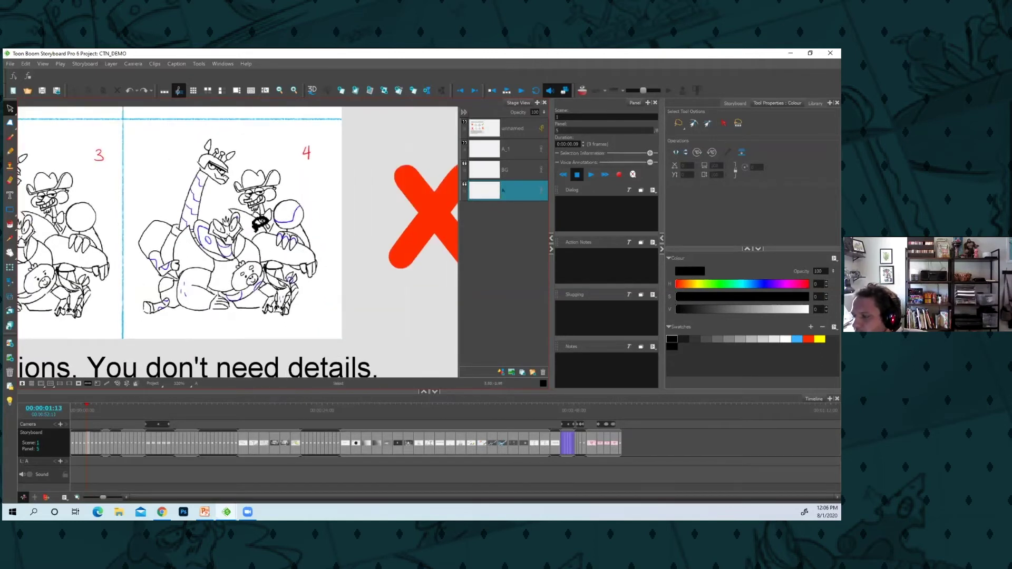
- Examine the added detail lines of drawing 4 up close, and return to the overview of the Maomao panel
mouse_move(260, 224)
mouse_down()
mouse_move(294, 266)
mouse_move(343, 255)
mouse_up()
key(2)
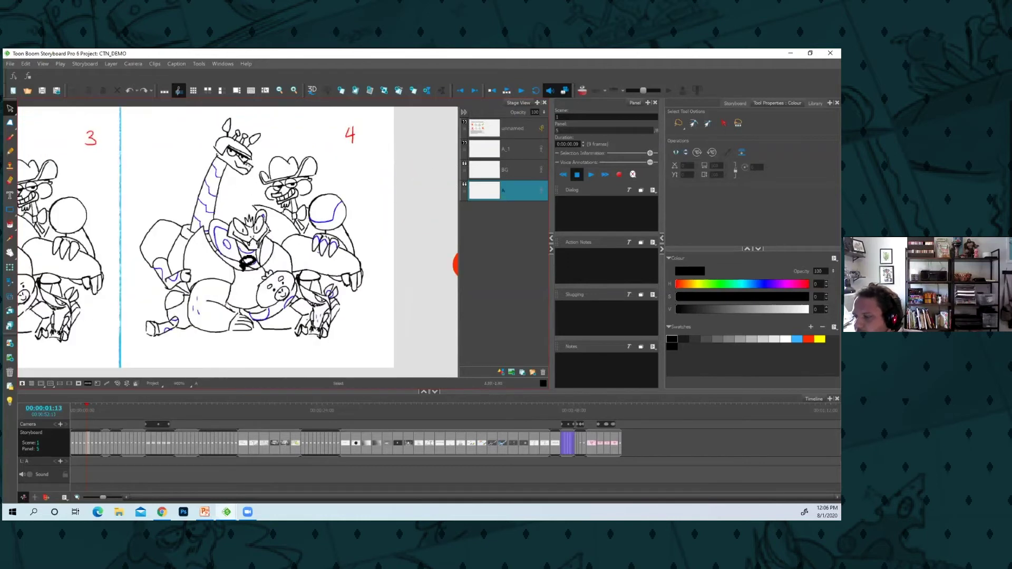
mouse_move(248, 262)
mouse_down()
mouse_move(354, 209)
mouse_move(313, 247)
mouse_move(269, 263)
mouse_move(217, 210)
mouse_move(342, 238)
mouse_move(344, 210)
mouse_move(266, 228)
mouse_move(331, 220)
mouse_move(226, 252)
mouse_move(219, 295)
mouse_move(312, 224)
mouse_move(357, 230)
mouse_move(375, 279)
mouse_up()
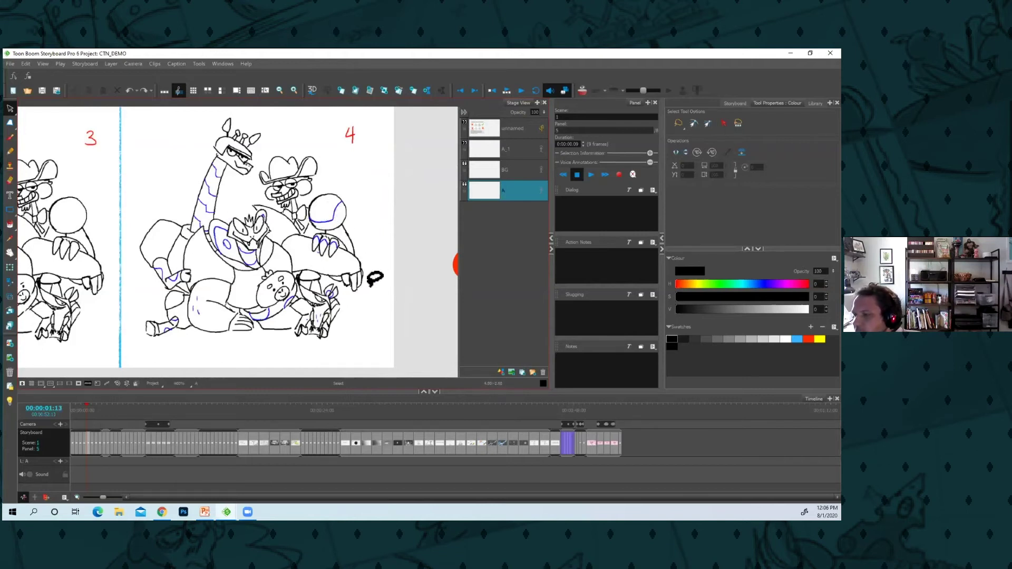
key(1)
key(1)
key(1)
key(1)
key(1)
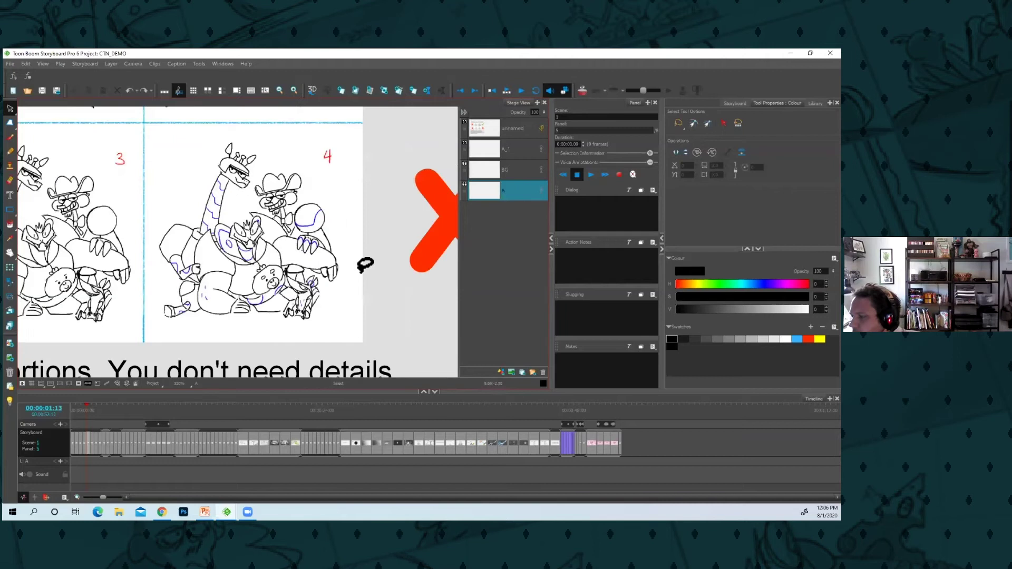
drag(224, 294, 211, 360)
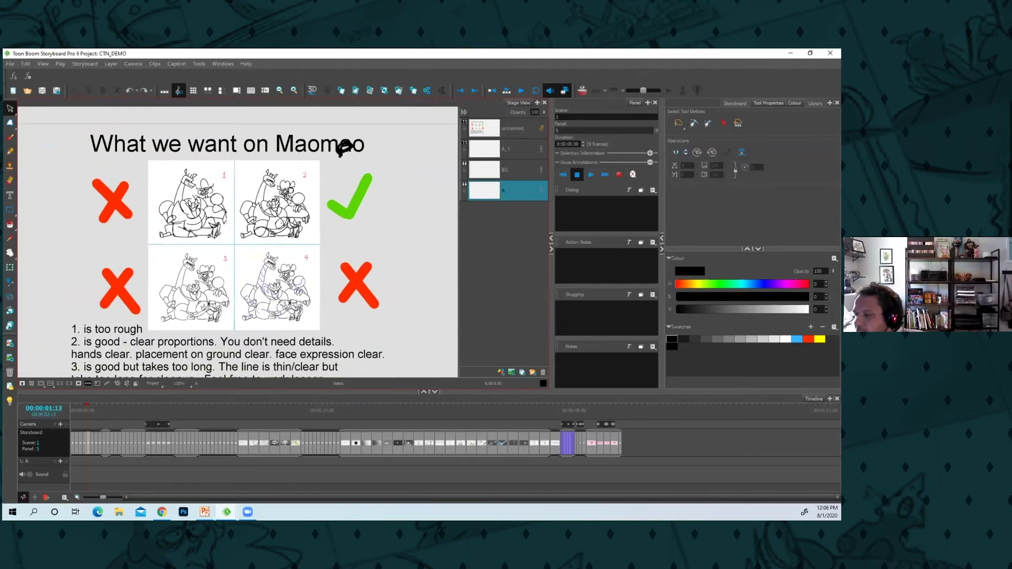
- Go to the prime time panel and review its four drawings and the notes about Big Mouth, Bento Box shows and Family Guy
key(Right)
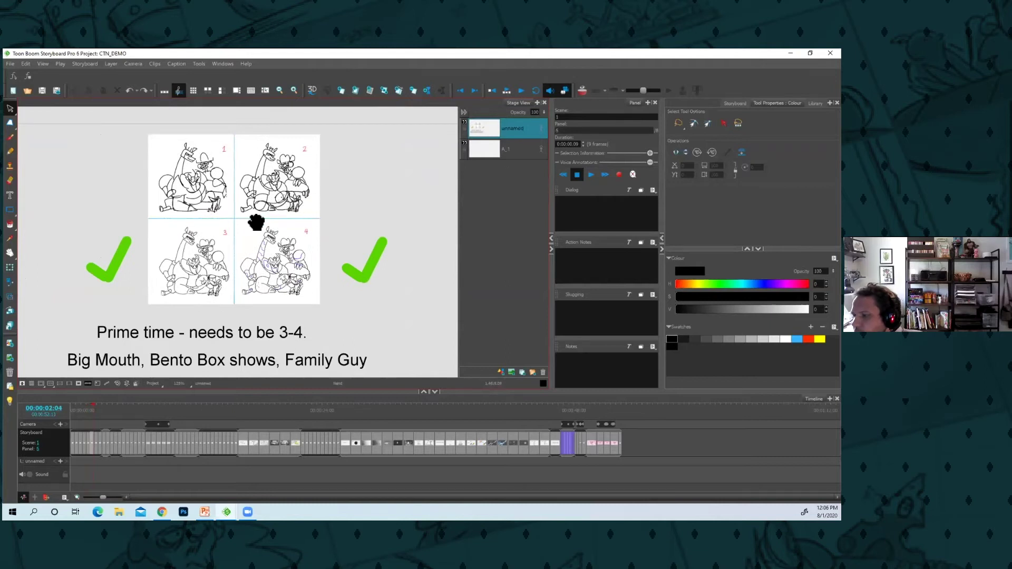
scroll(258, 264, up, 3)
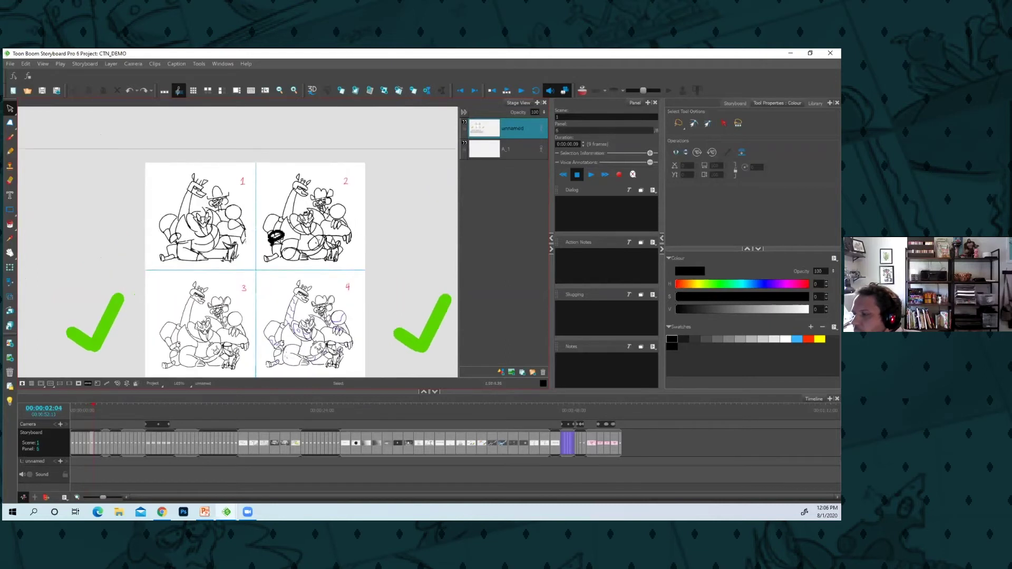
scroll(274, 238, up, 1)
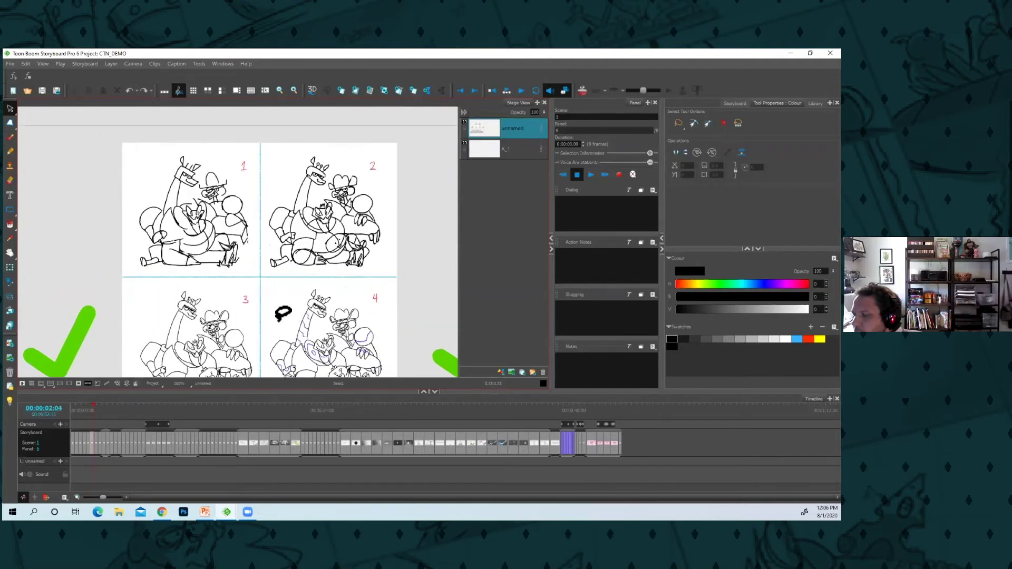
scroll(283, 224, down, 3)
key(1)
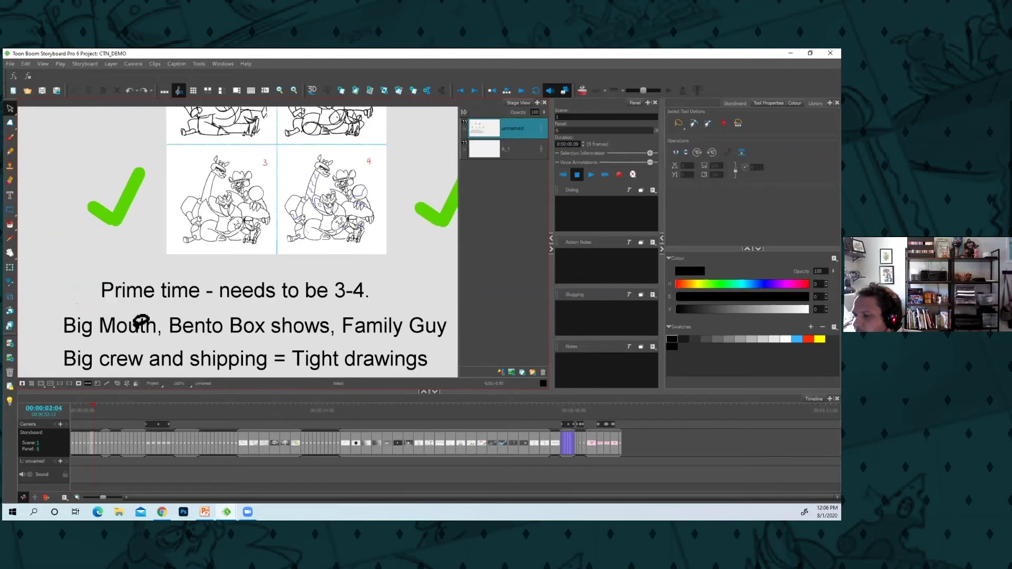
drag(275, 329, 266, 308)
scroll(141, 307, down, 1)
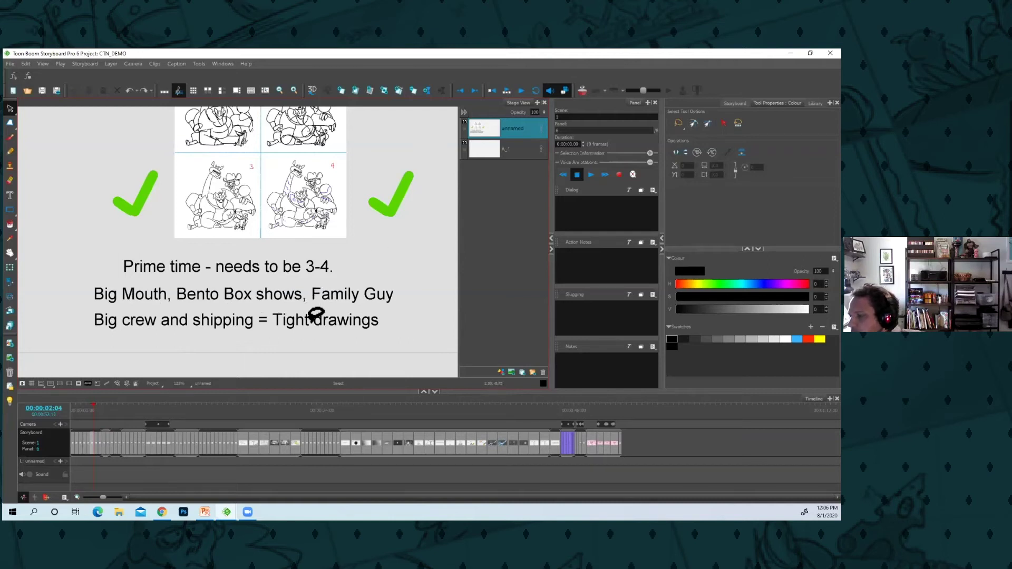
- Inspect the line work of drawings 3 and 4 on the prime time panel close up
drag(377, 188, 362, 276)
key(2)
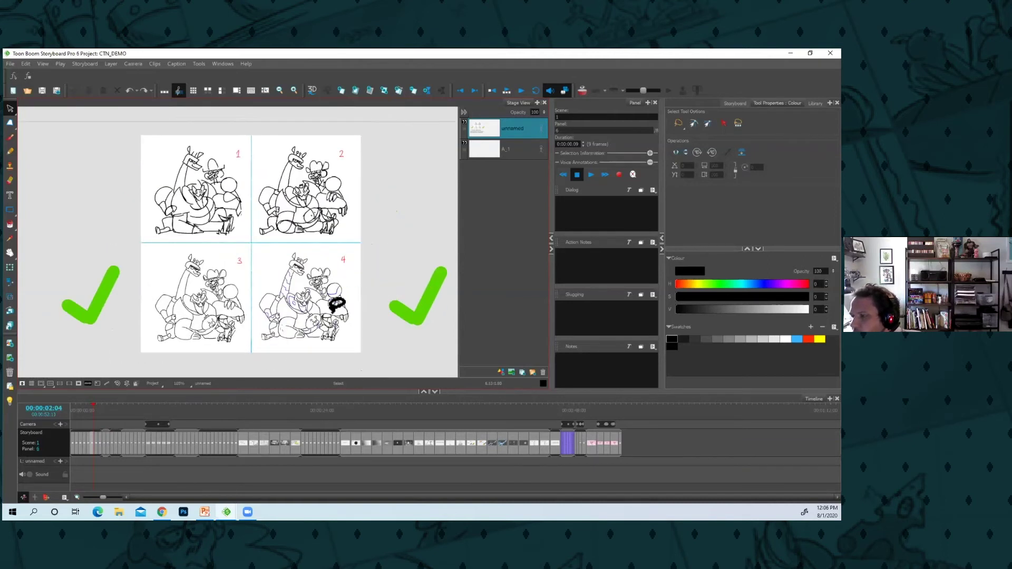
scroll(336, 305, up, 6)
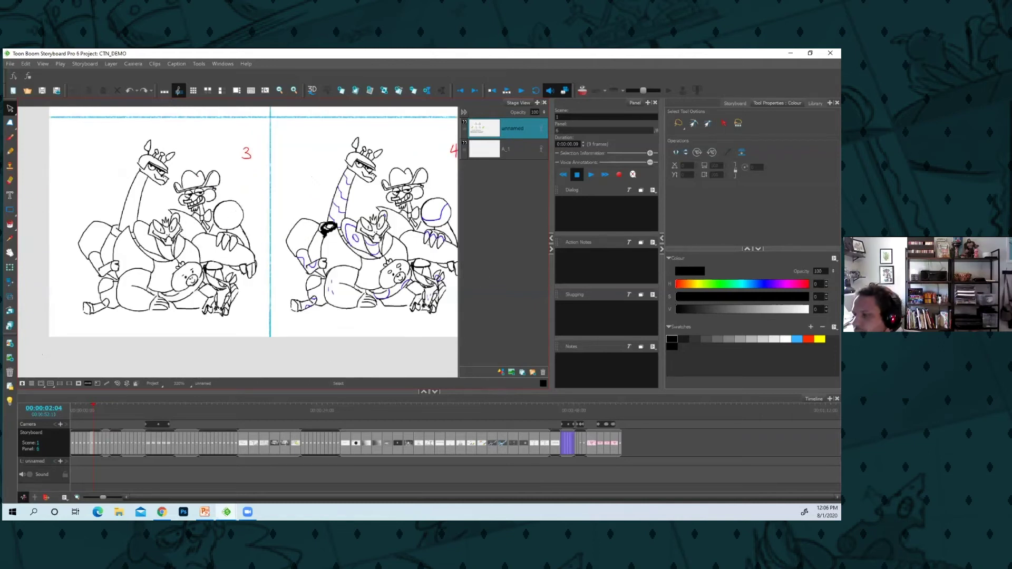
drag(388, 245, 251, 258)
scroll(255, 259, down, 2)
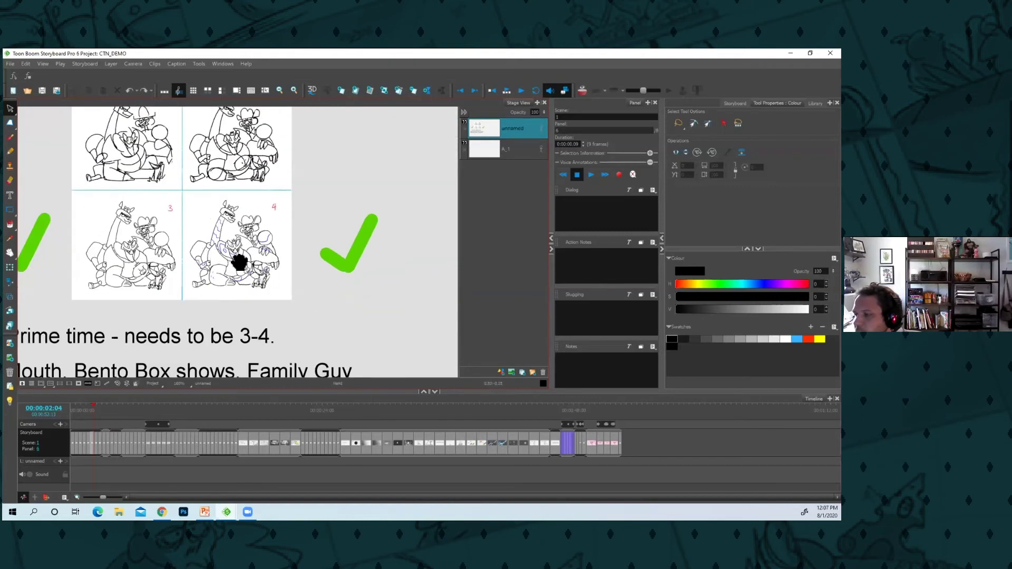
scroll(245, 263, down, 2)
- Go to the Rise of TMNT panel and compare its check-marked drawings 1 and 2 close up
key(Right)
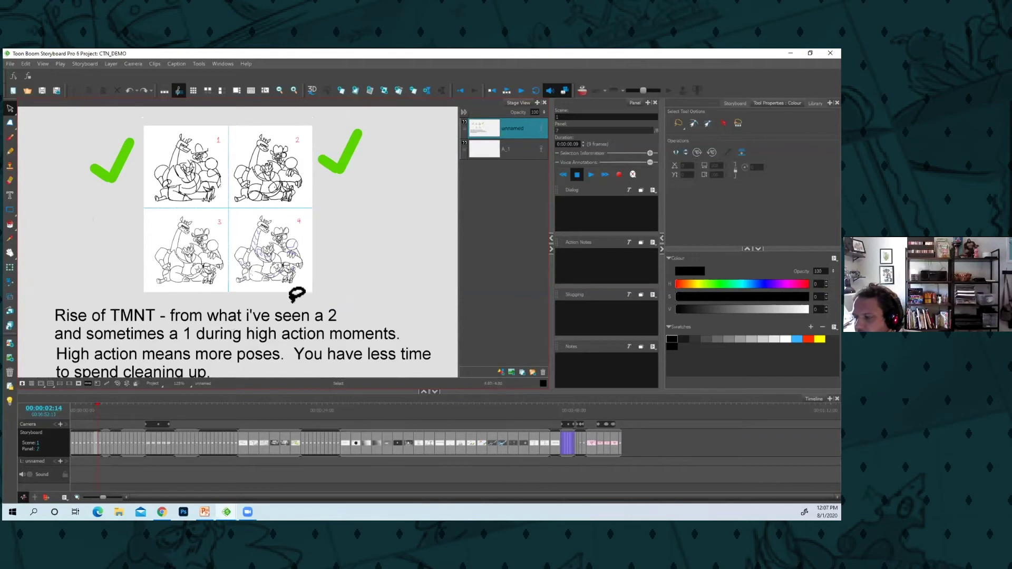
click(335, 348)
click(374, 275)
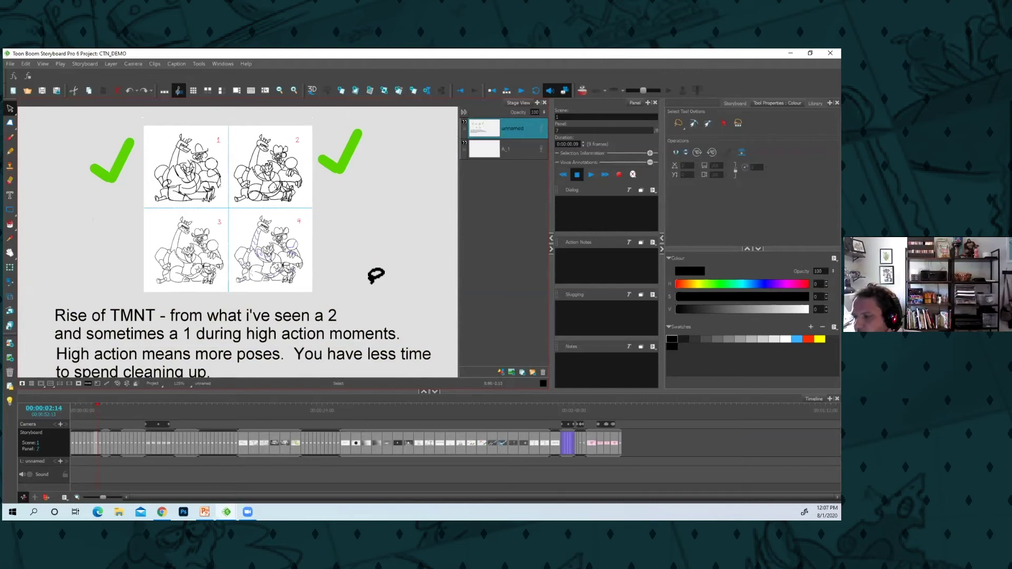
drag(348, 242, 369, 342)
key(2)
key(2)
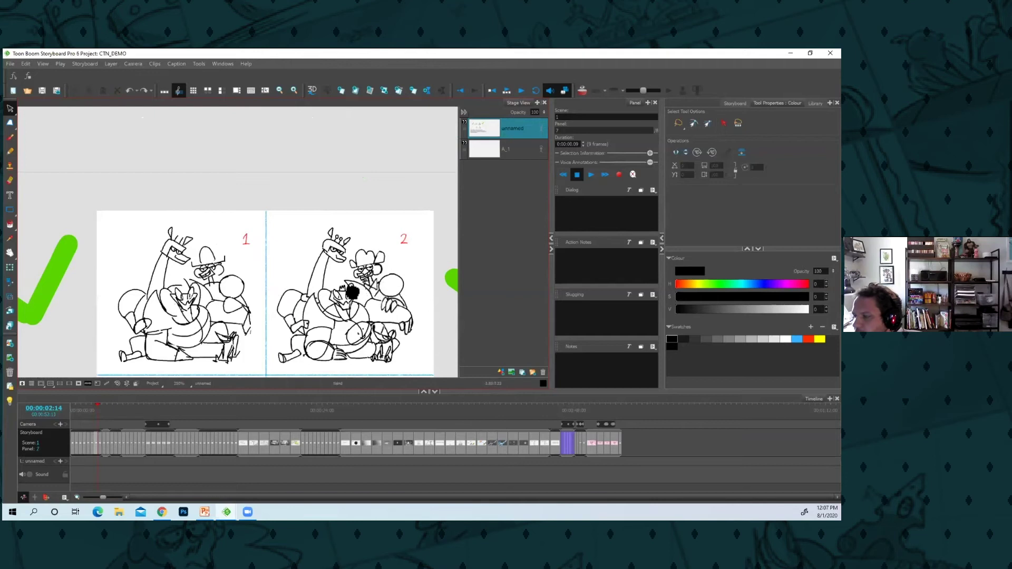
drag(353, 292, 315, 279)
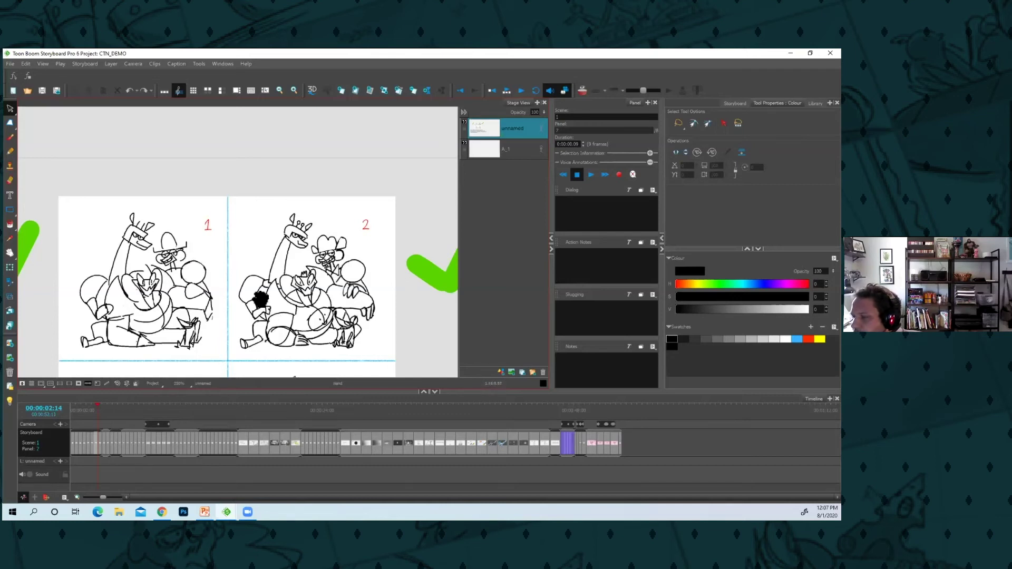
scroll(261, 303, down, 3)
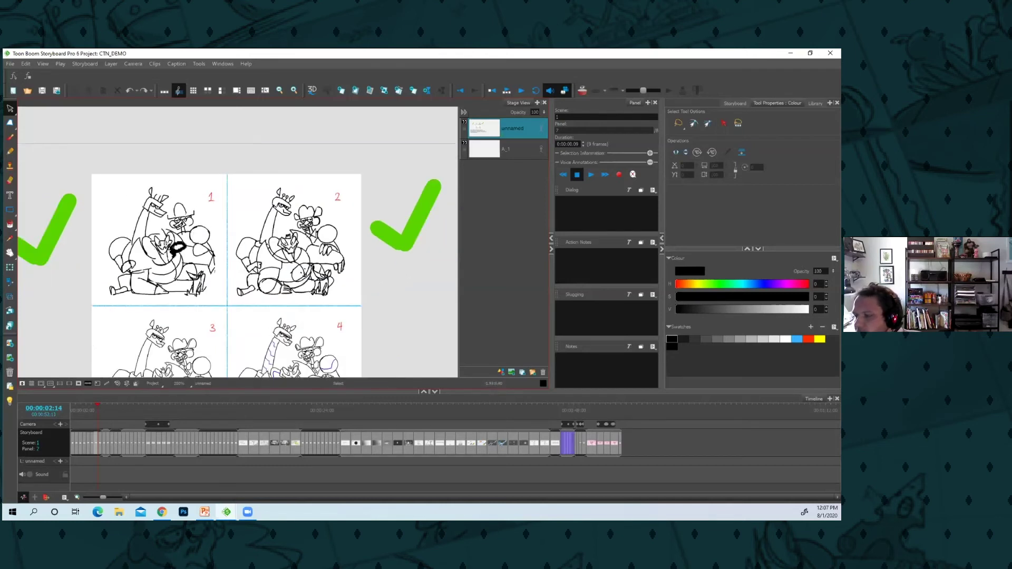
scroll(221, 311, down, 6)
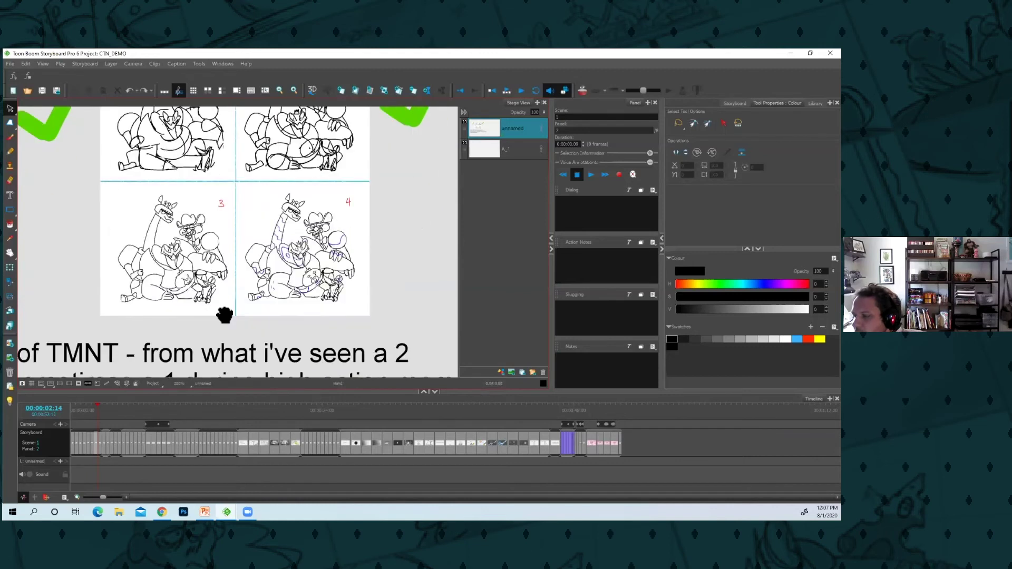
- Revisit the prime time notes and compare them with the notes on the Rise of TMNT panel
key(1)
key(f)
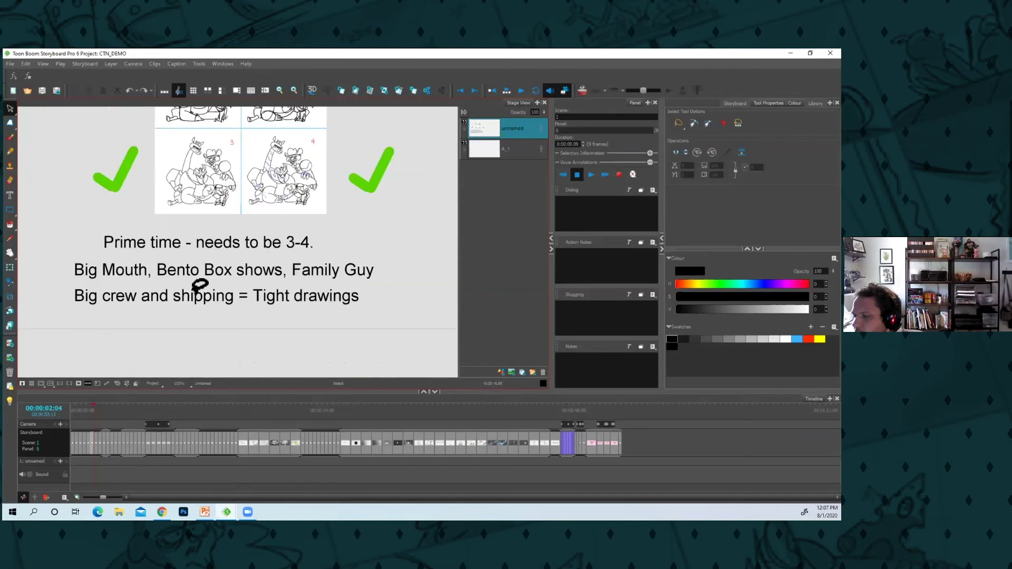
key(Right)
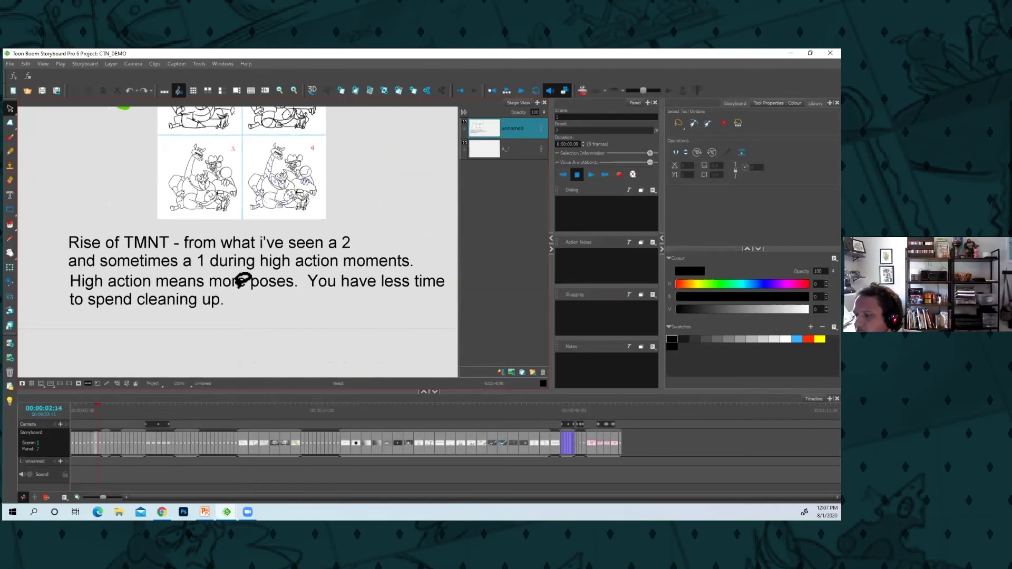
scroll(240, 279, up, 4)
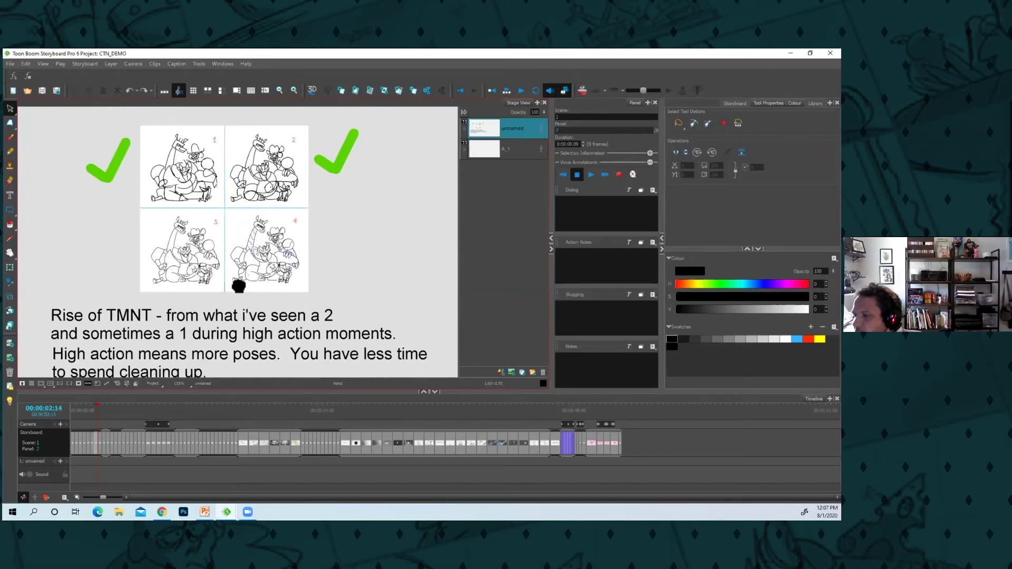
scroll(243, 253, down, 1)
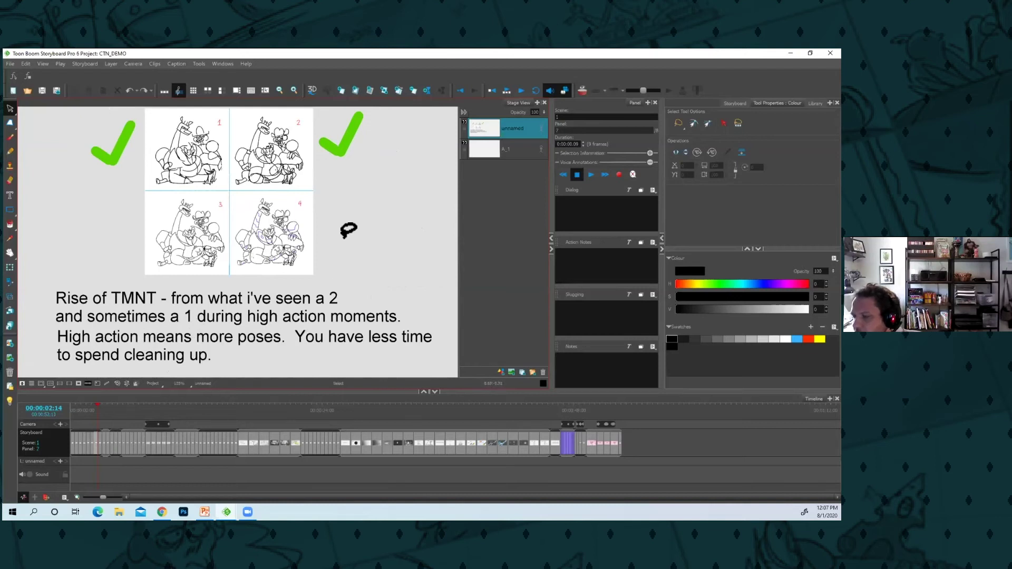
- Compare rough drawings 1 and 2 with cleaner drawings 3 and 4 on the Rise of TMNT panel
scroll(345, 294, up, 2)
scroll(339, 290, up, 3)
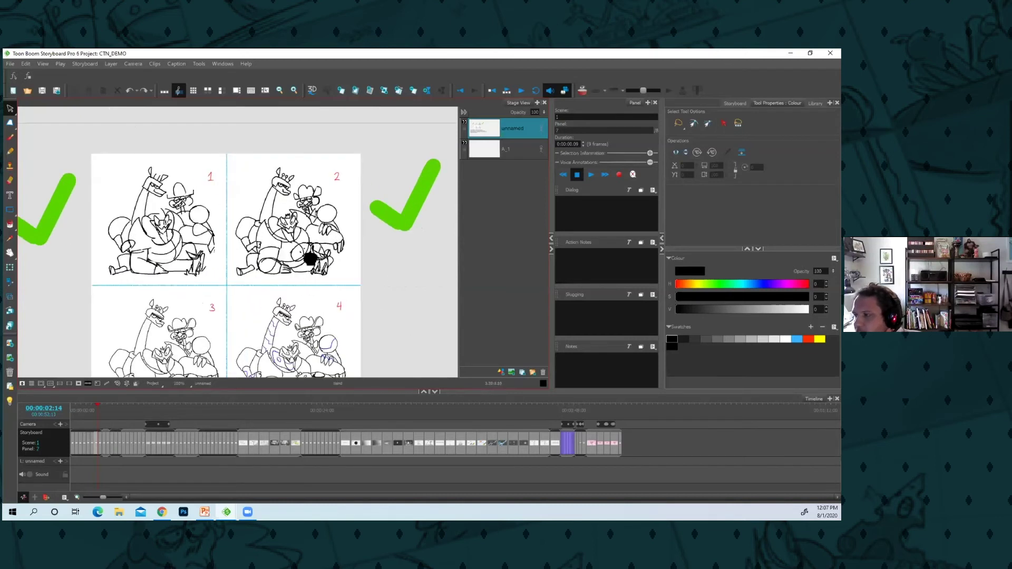
scroll(310, 260, down, 2)
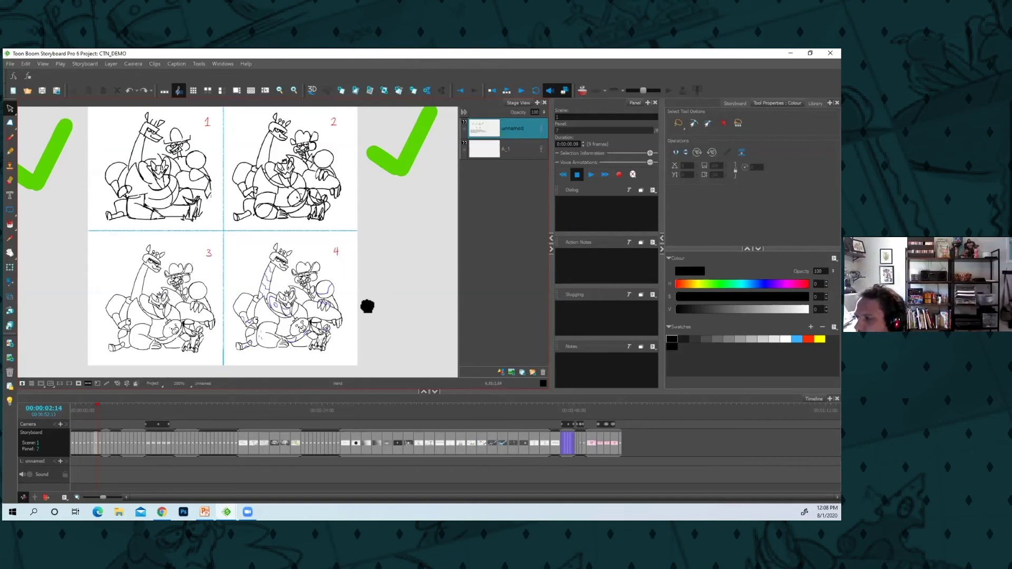
scroll(367, 307, down, 3)
scroll(247, 295, down, 2)
- Move on to the blank panel that follows the Rise of TMNT panel
key(f)
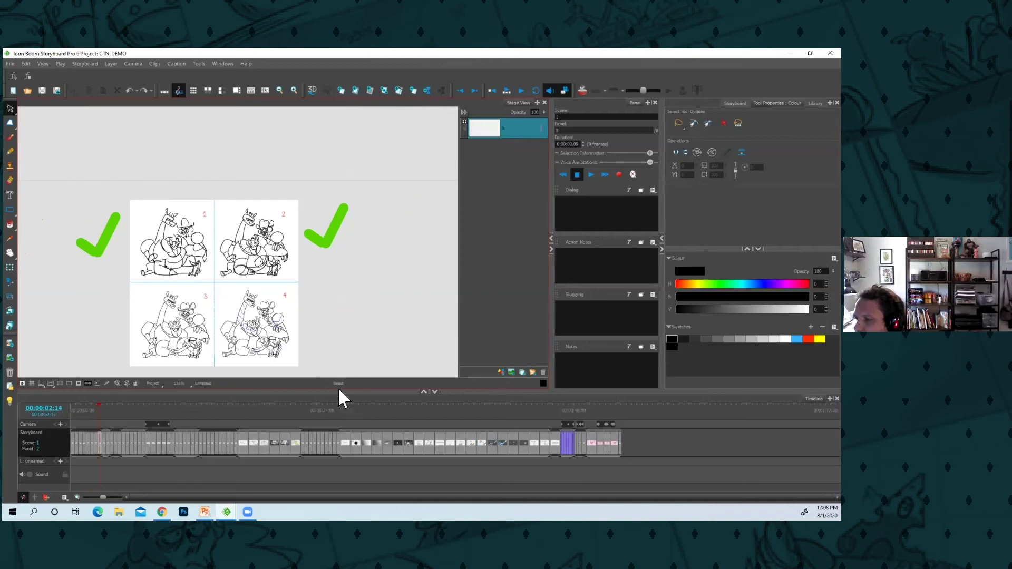
drag(329, 327, 325, 216)
scroll(308, 258, down, 3)
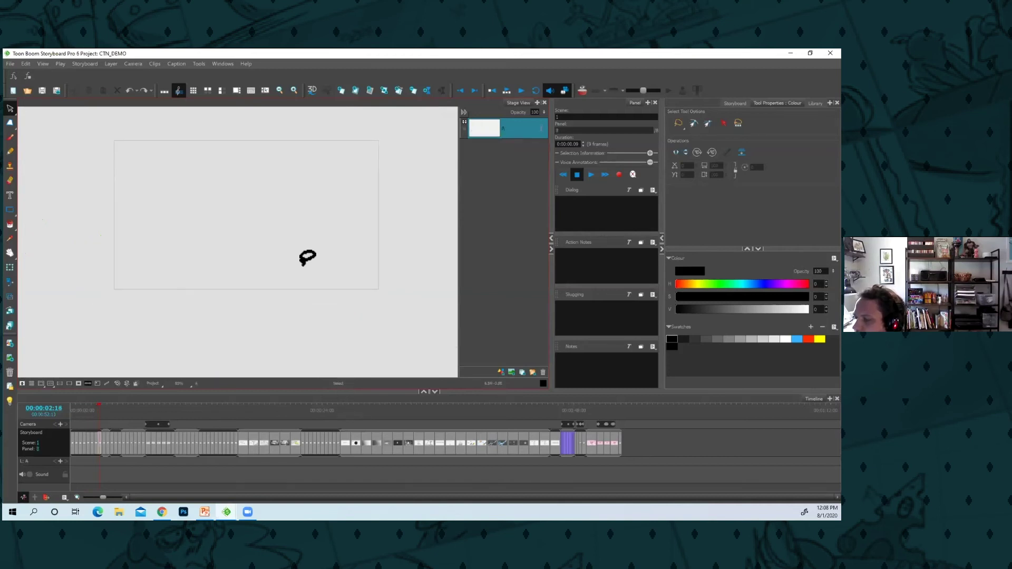
scroll(308, 258, down, 3)
key(period)
key(comma)
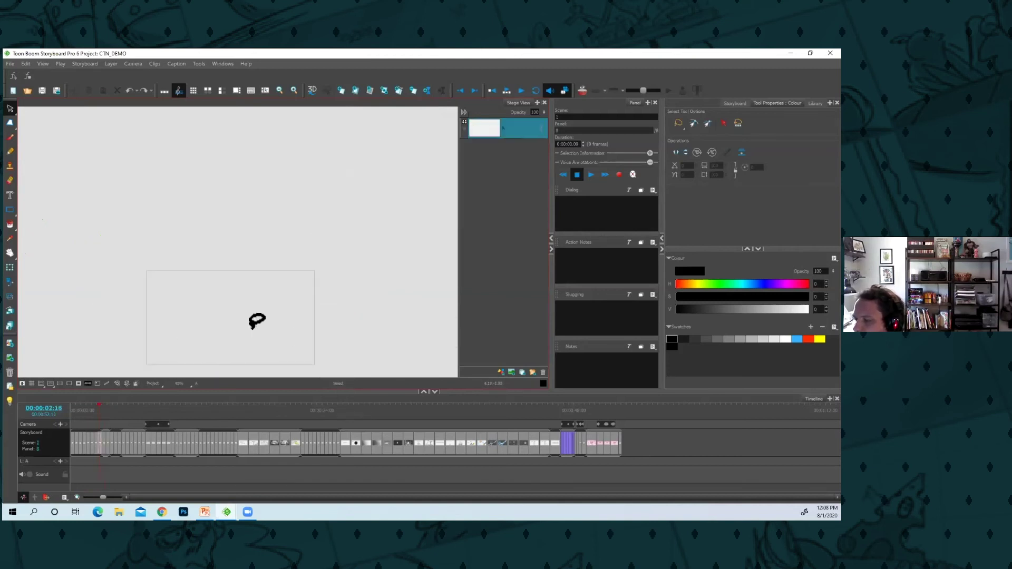
key(comma)
key(comma)
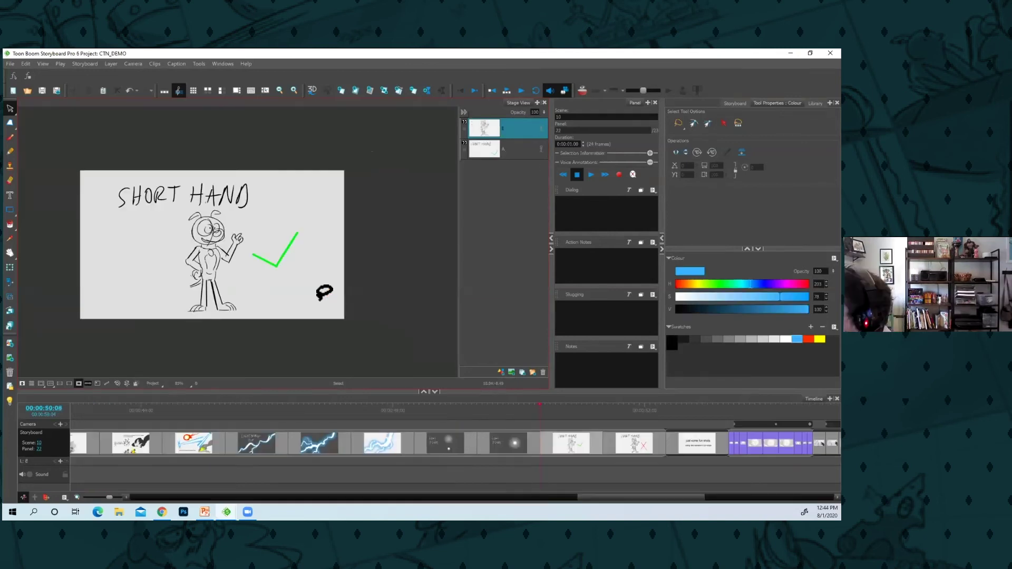
- Set up the Brush tool with the Brush 3 preset in black on the check-marked Short Hand panel
key(period)
key(comma)
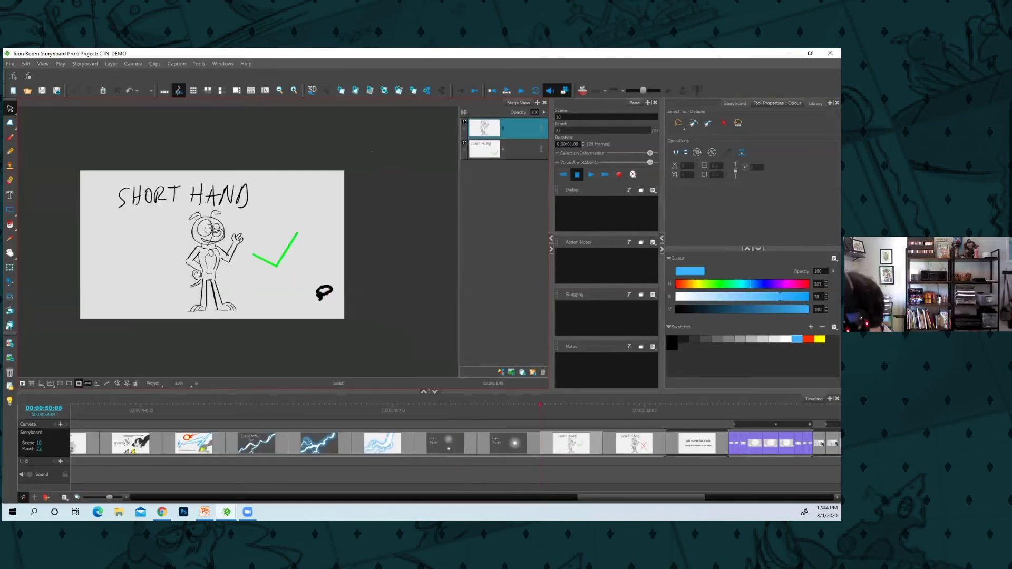
scroll(325, 293, up, 3)
key(alt+b)
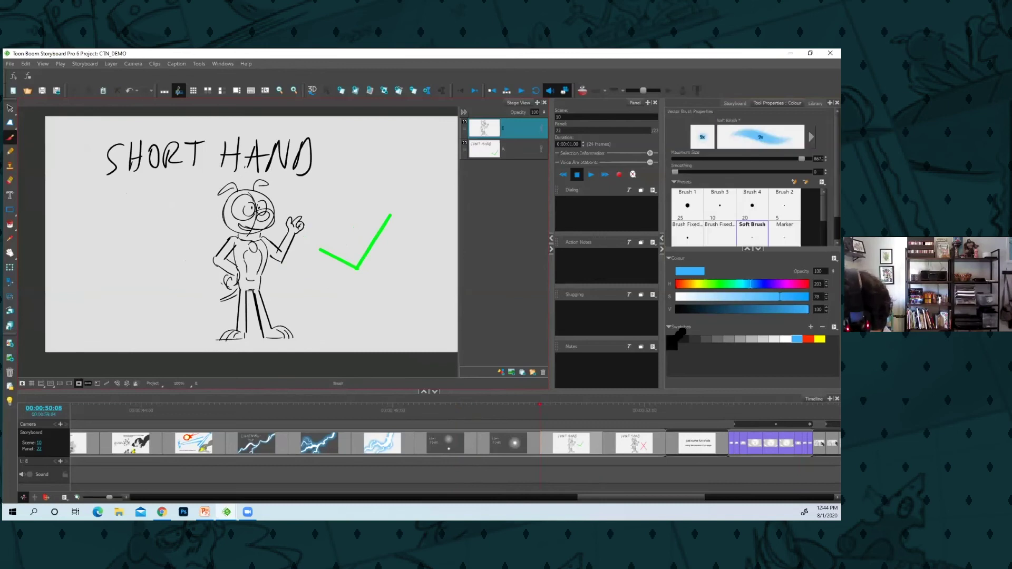
click(672, 339)
click(720, 204)
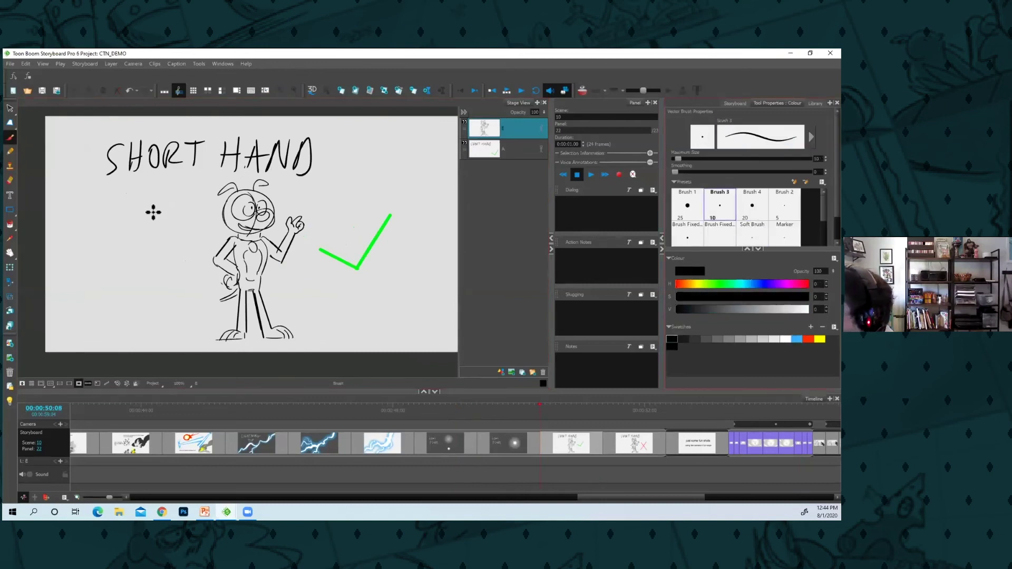
- Sketch a simplified round head, neck and torso beside the existing dog on the Short Hand panel
mouse_move(153, 210)
mouse_down()
mouse_move(120, 208)
mouse_move(159, 245)
mouse_up()
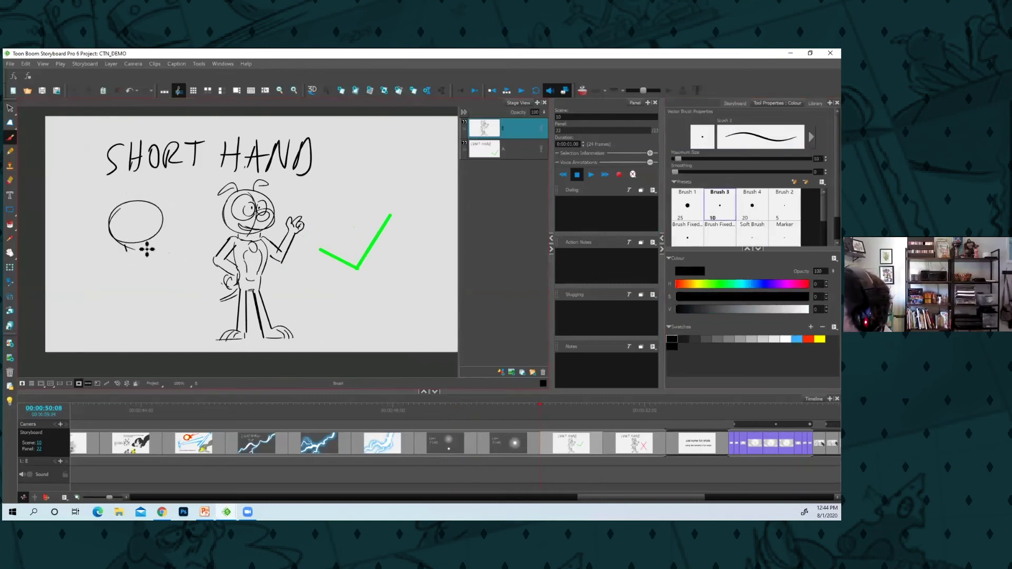
drag(152, 253, 157, 277)
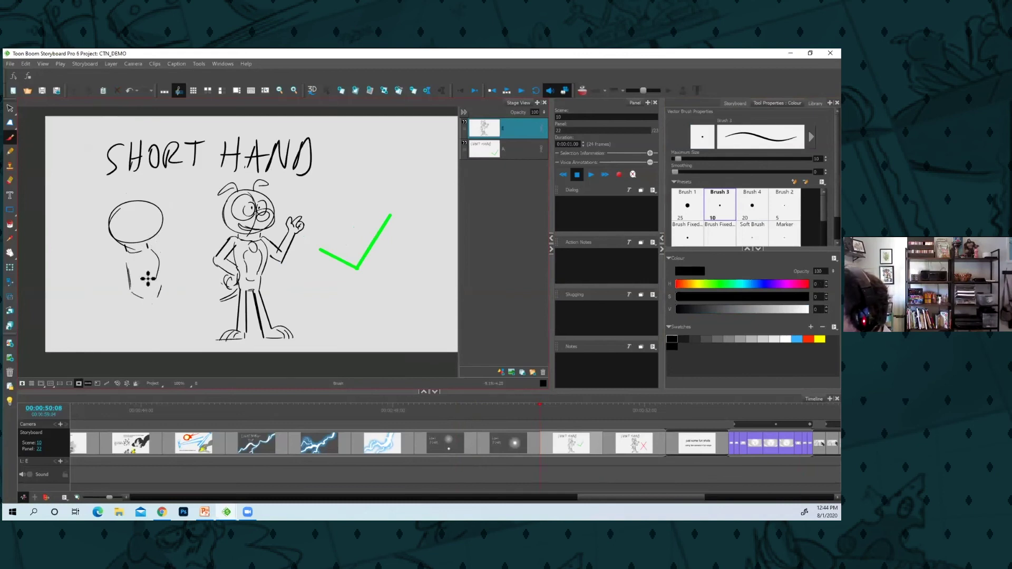
drag(143, 287, 152, 282)
- Complete the simplified dog's pose with legs, feet, a hand on the hip, a pointing arm, a collar tag and a nose
key(space)
drag(199, 311, 209, 300)
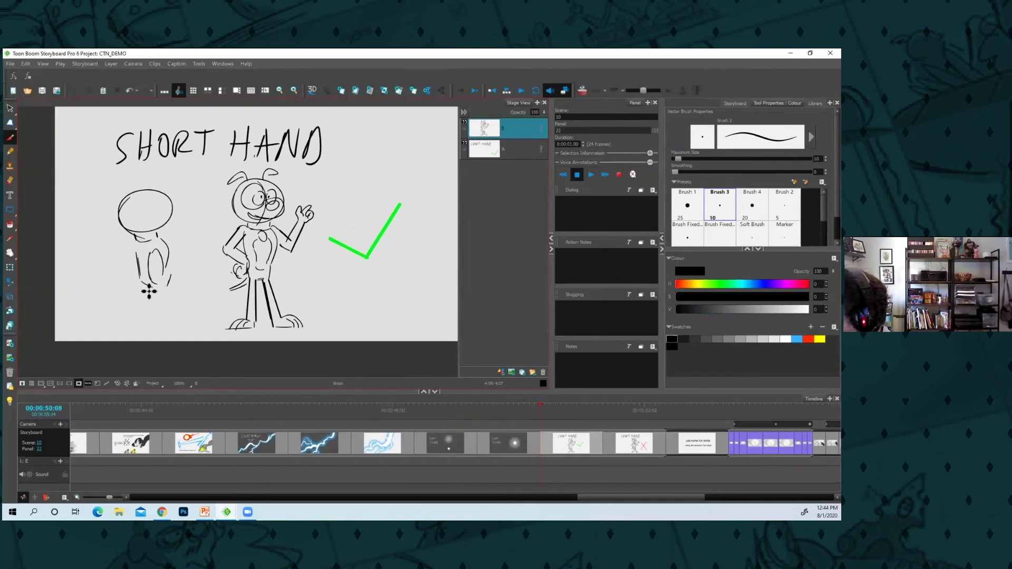
drag(142, 287, 141, 339)
drag(158, 284, 168, 332)
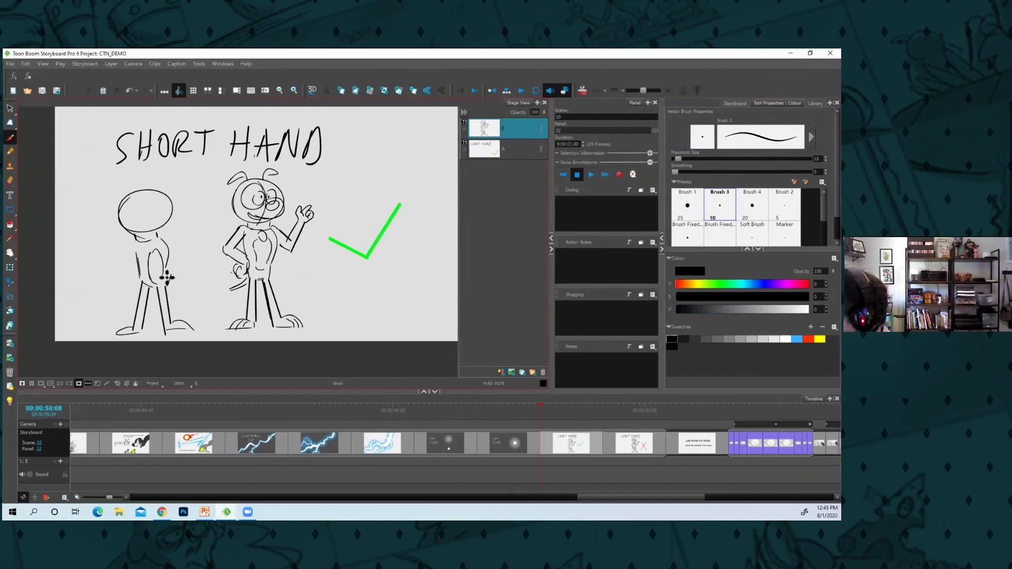
drag(136, 237, 125, 262)
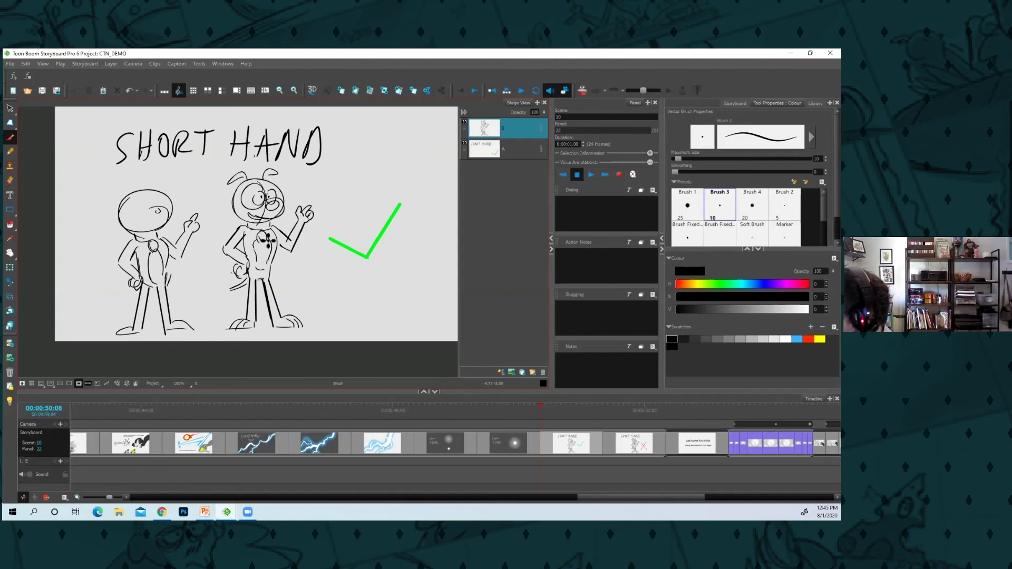
- Inspect the detailed dog on the Short Hand panel marked with a red X, and move on to the fun shots title panel
key(g)
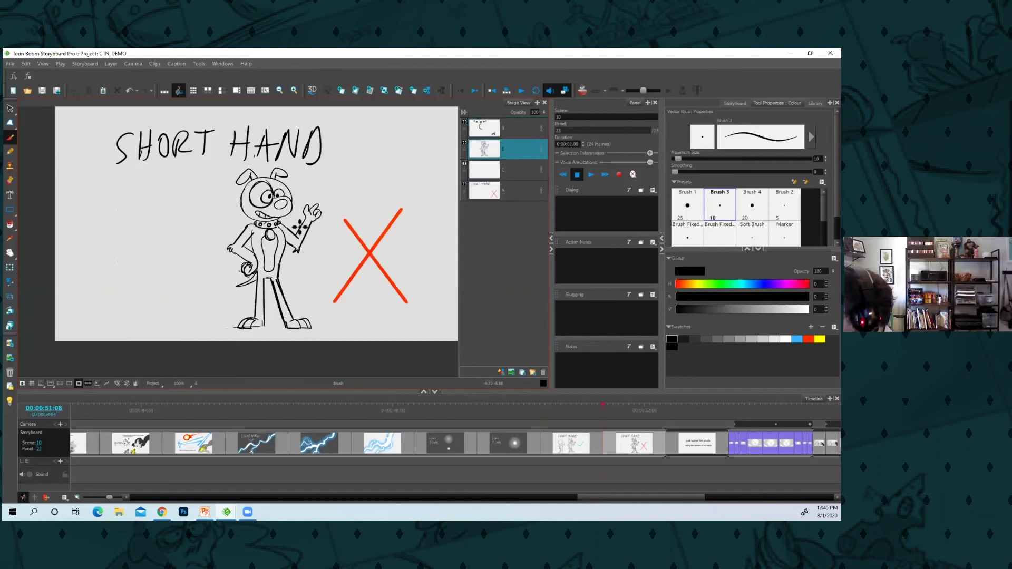
drag(309, 294, 264, 286)
key(2)
drag(242, 222, 257, 271)
key(2)
scroll(227, 246, up, 1)
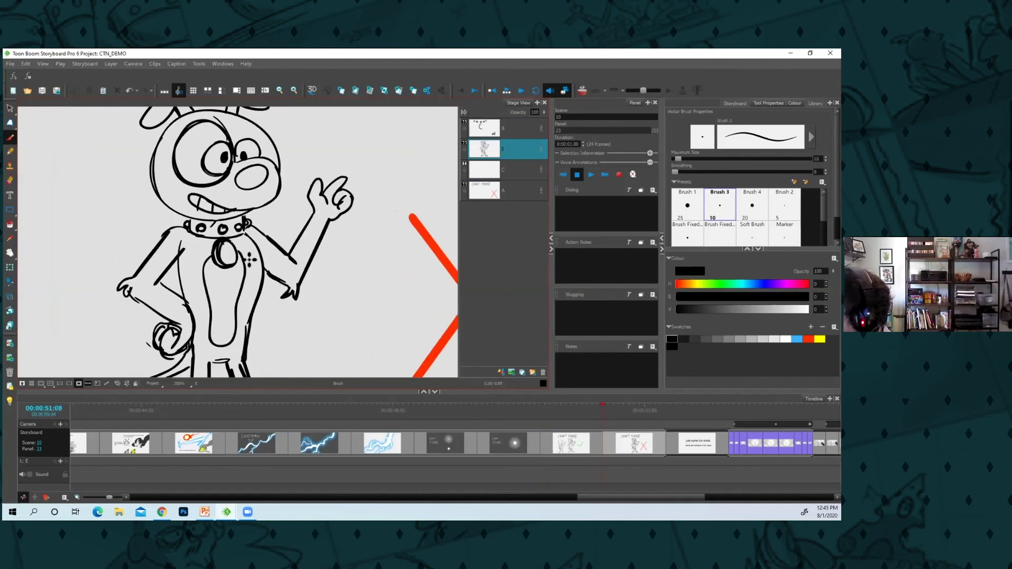
scroll(250, 259, down, 3)
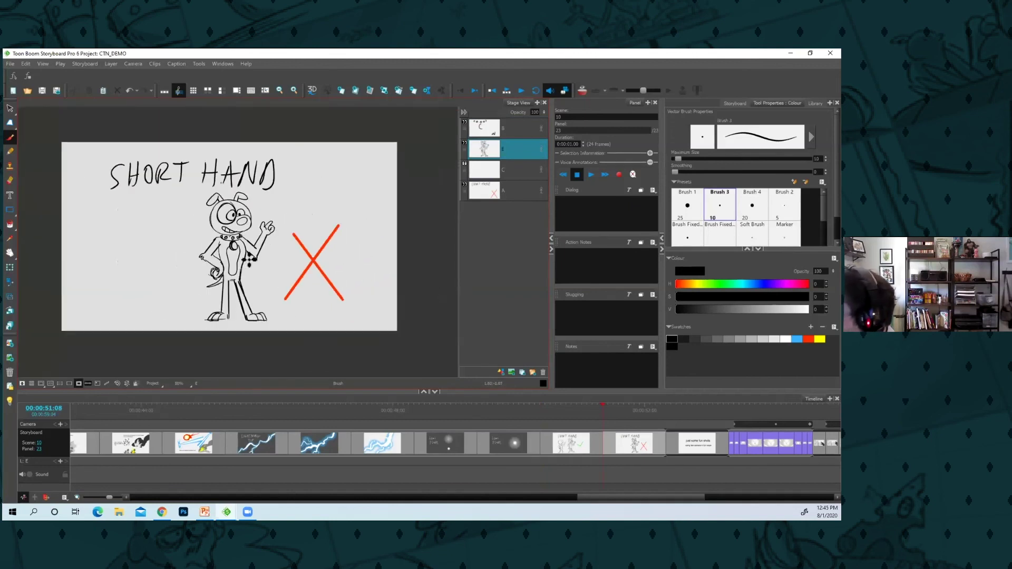
key(Right)
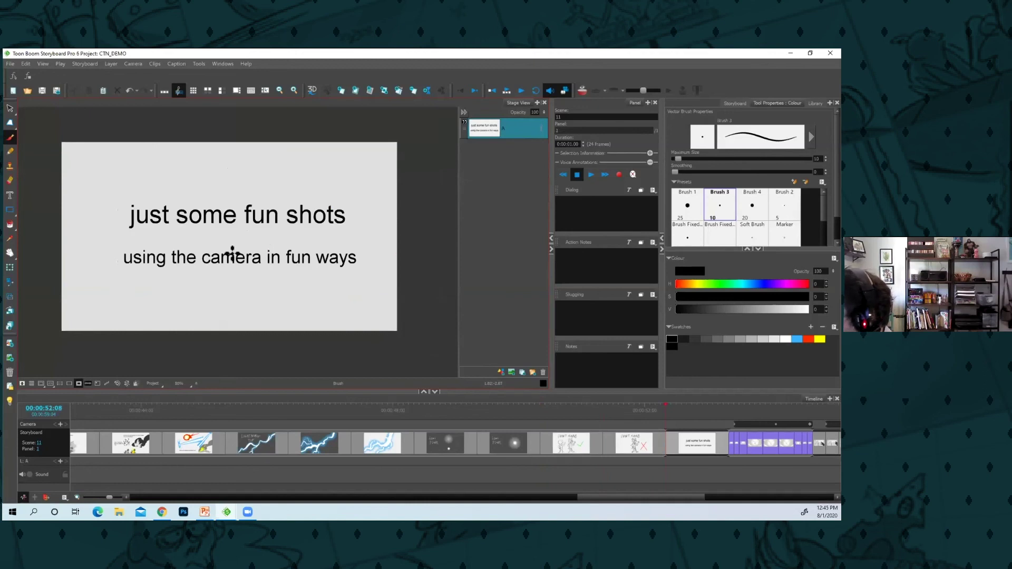